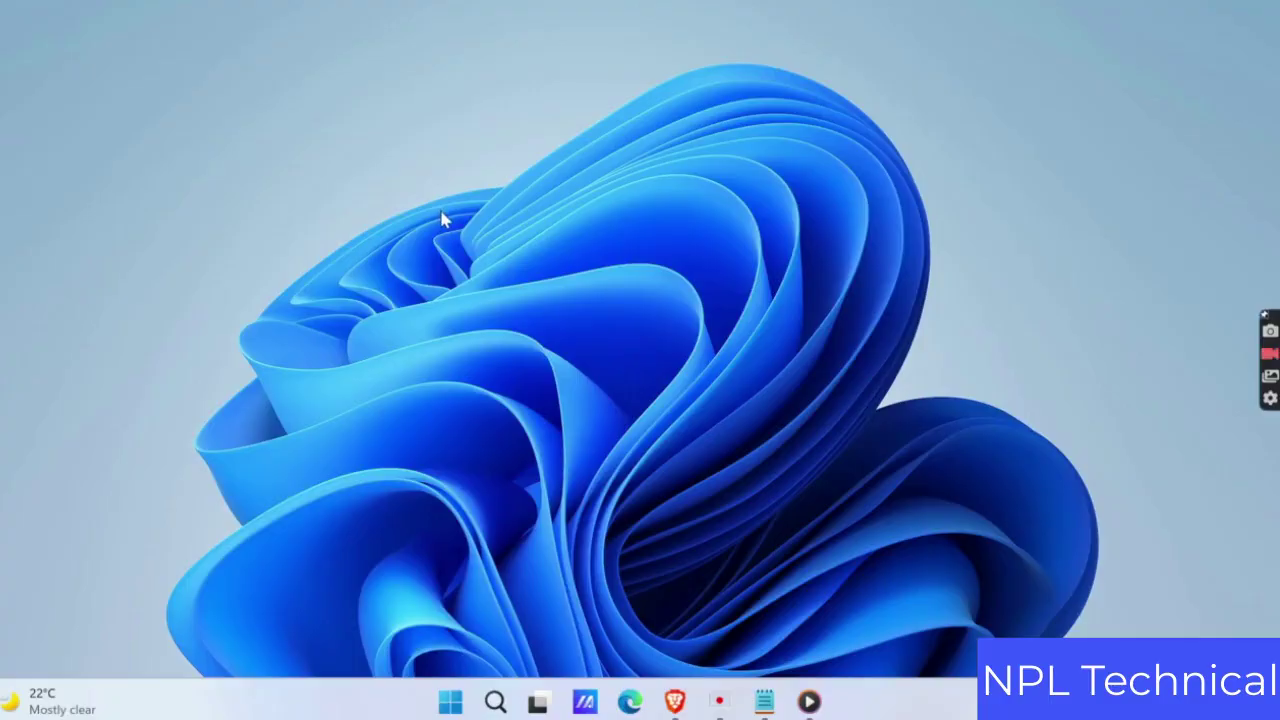
Refresh the desktop, then bring up Brave and scroll down the QBasic Notes Blogger sidebar
right_click(449, 214)
left_click(487, 302)
left_click(674, 702)
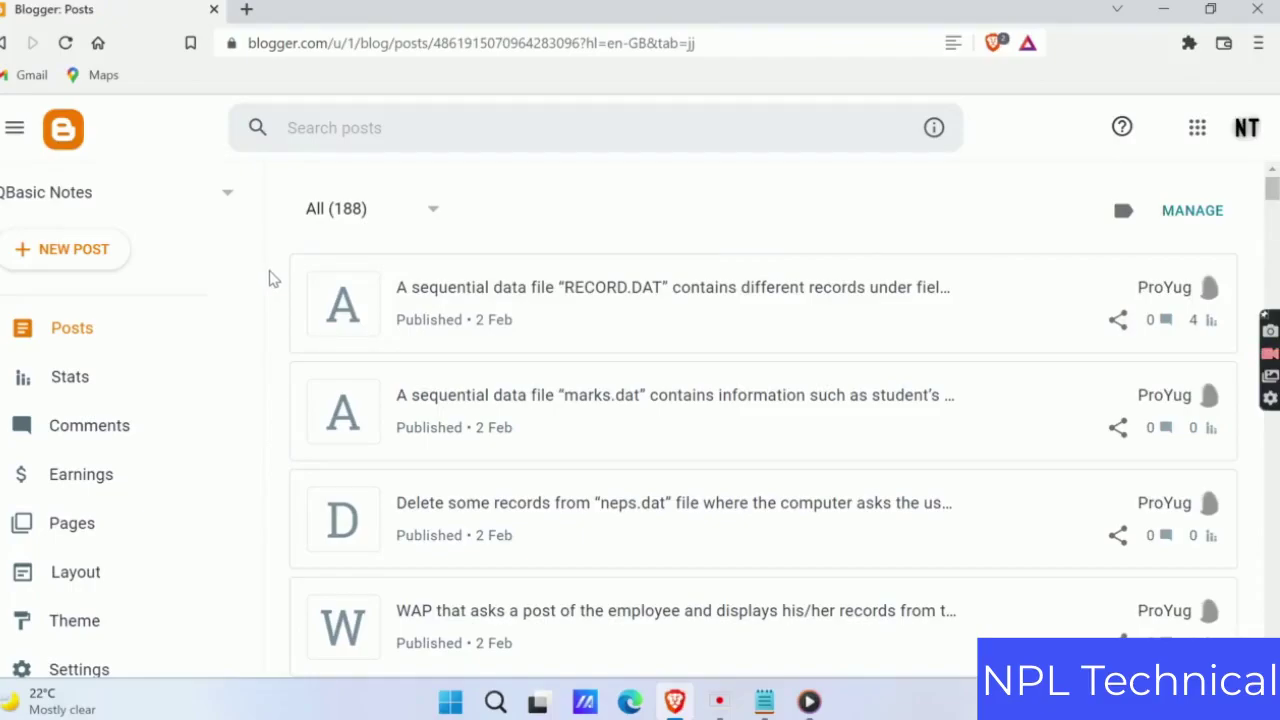
scroll(100, 337, "down", 1)
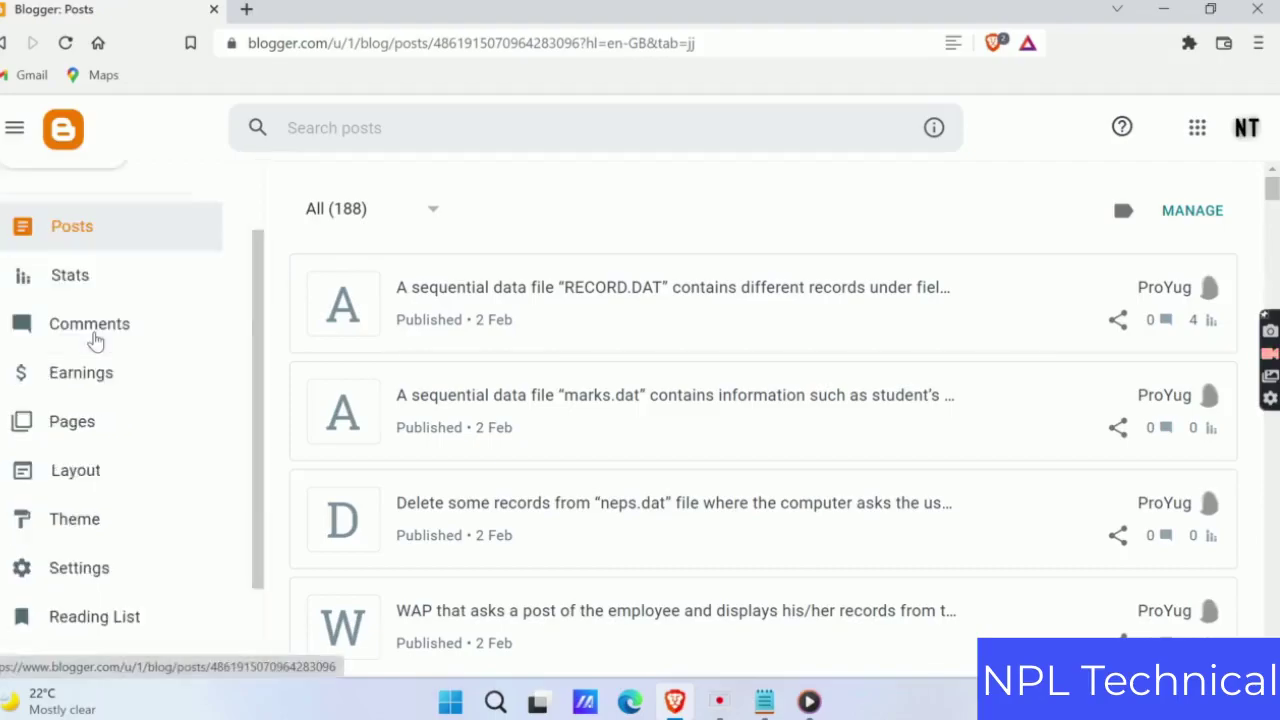
scroll(120, 460, "down", 2)
left_click(106, 450)
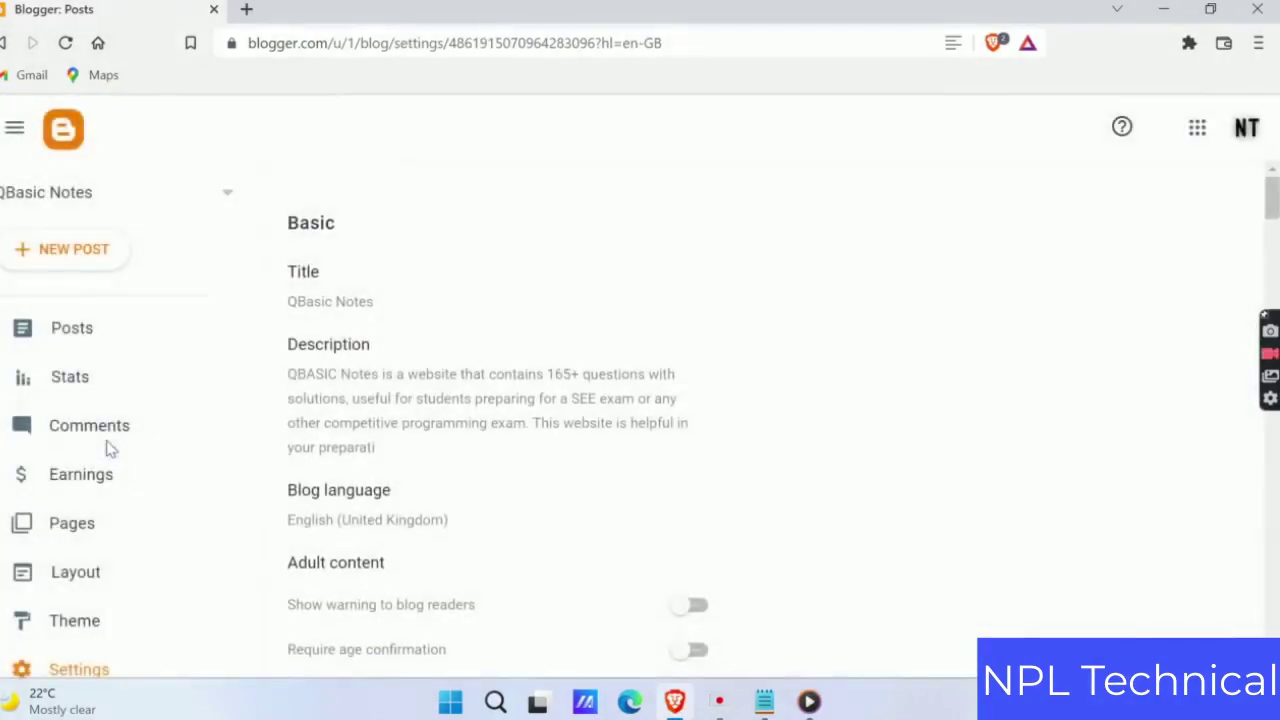
scroll(700, 407, "down", 1)
scroll(700, 407, "down", 2)
scroll(700, 407, "down", 3)
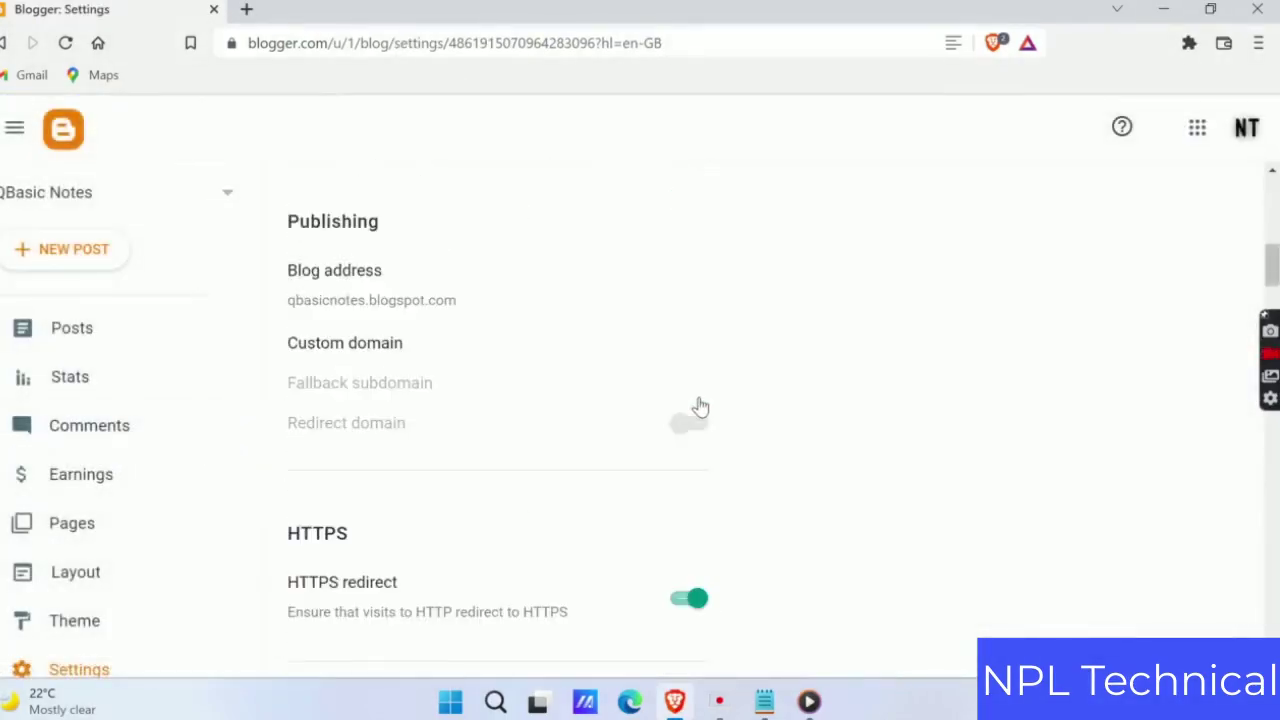
scroll(700, 407, "down", 3)
scroll(700, 407, "down", 3)
scroll(700, 407, "down", 5)
scroll(700, 407, "down", 4)
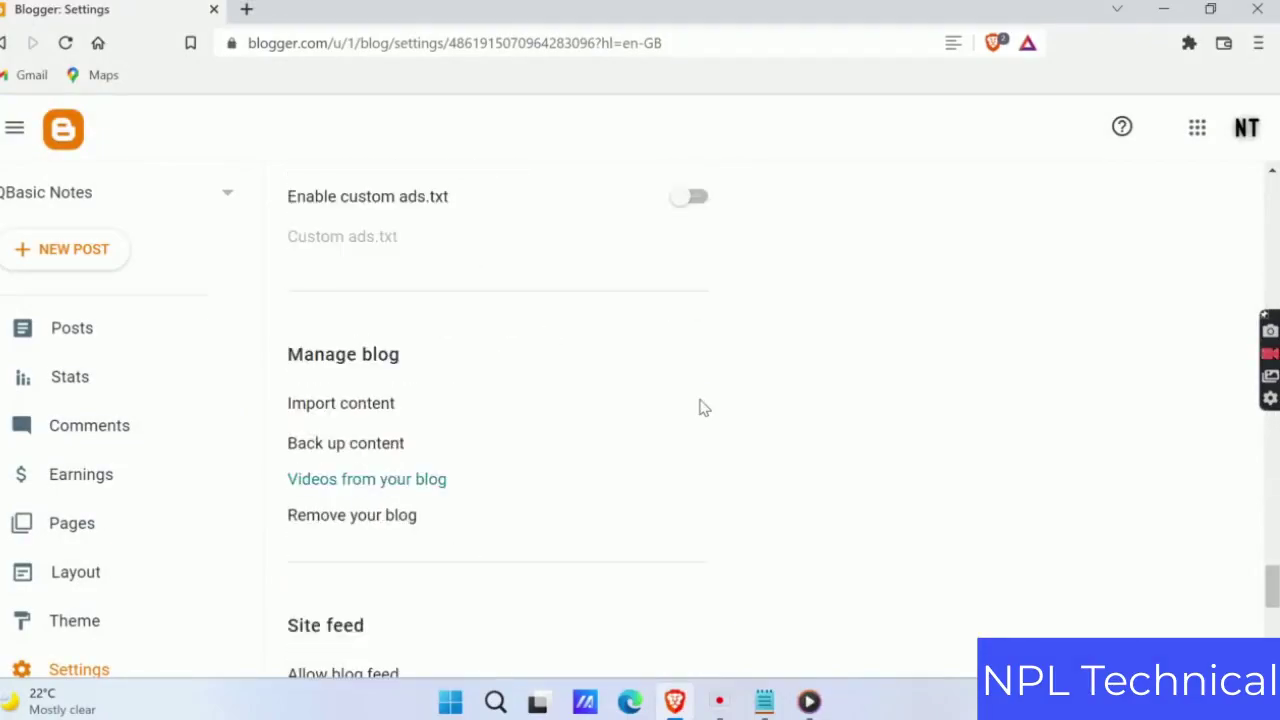
scroll(700, 410, "down", 3)
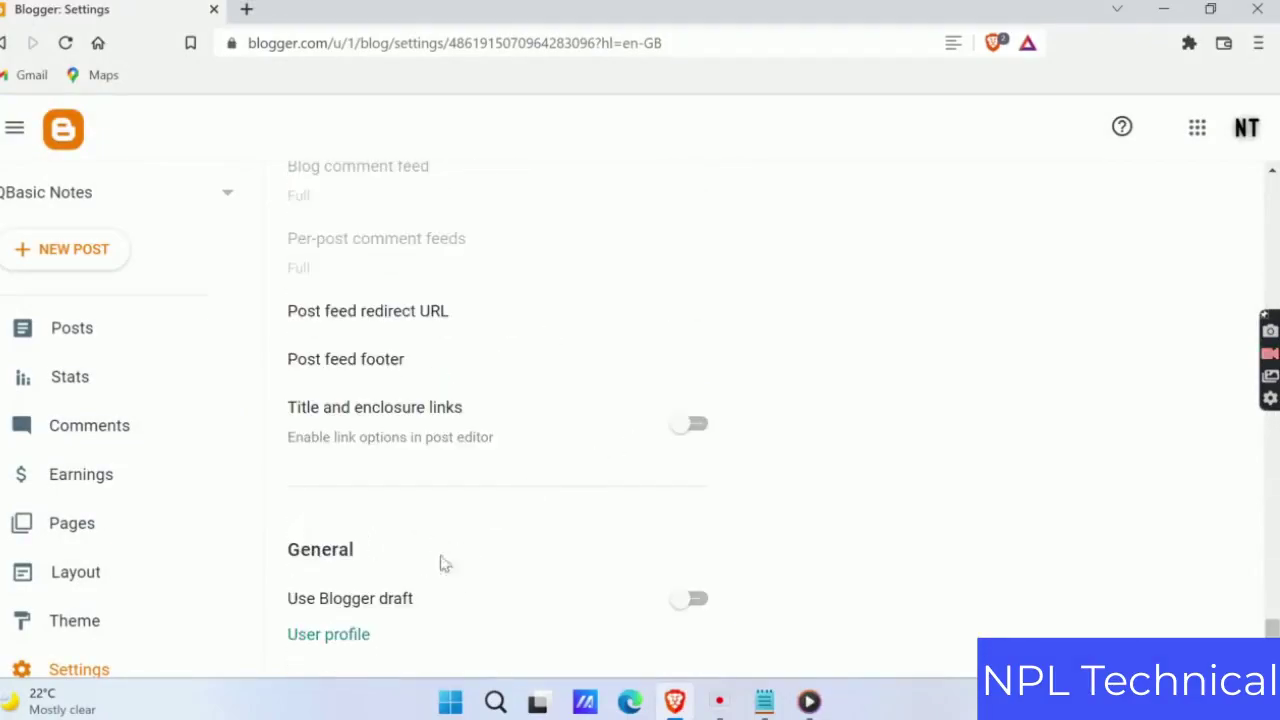
left_click(695, 603)
left_click(695, 603)
left_click(65, 43)
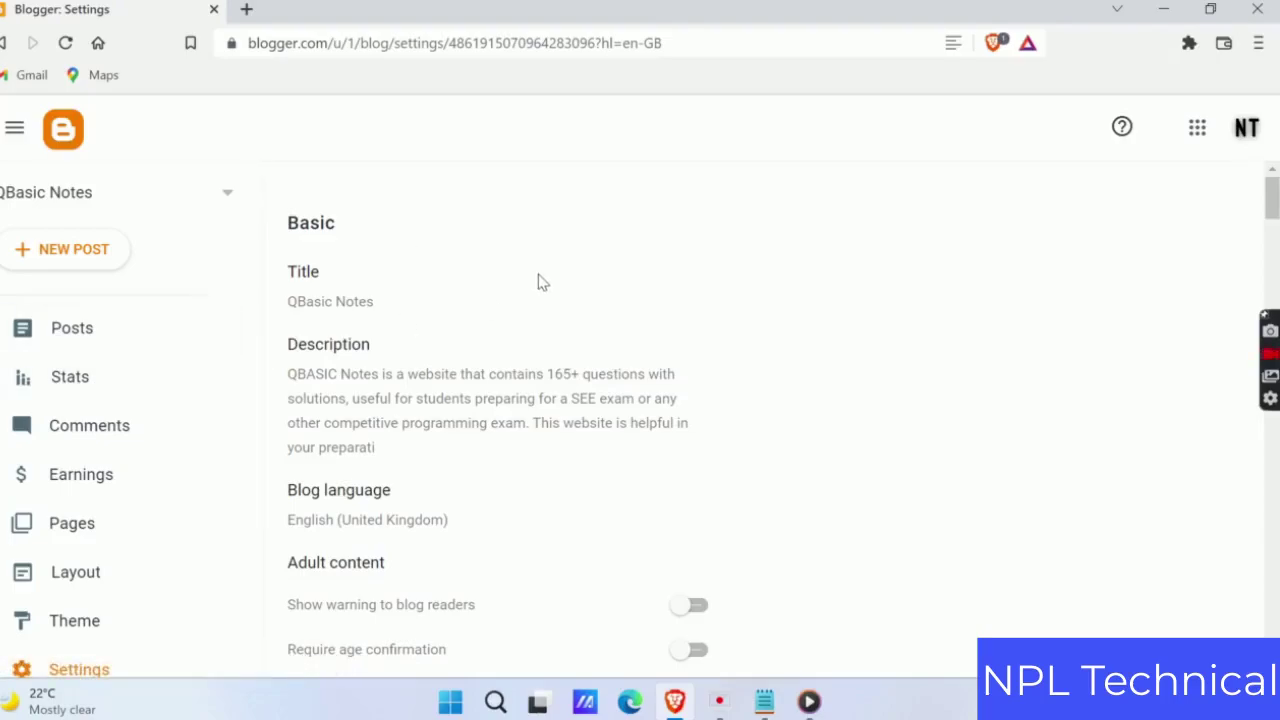
In a new tab, search Google for 'blogger help' using the address-bar suggestion
left_click(247, 10)
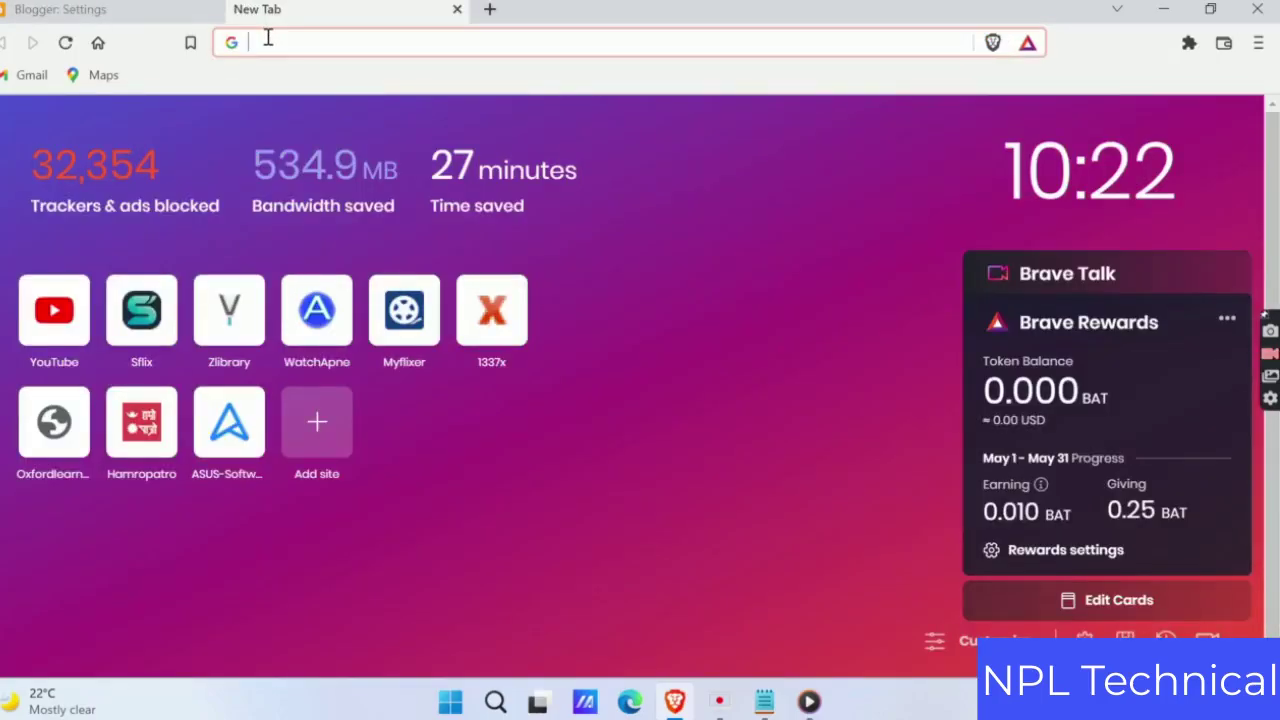
type("g")
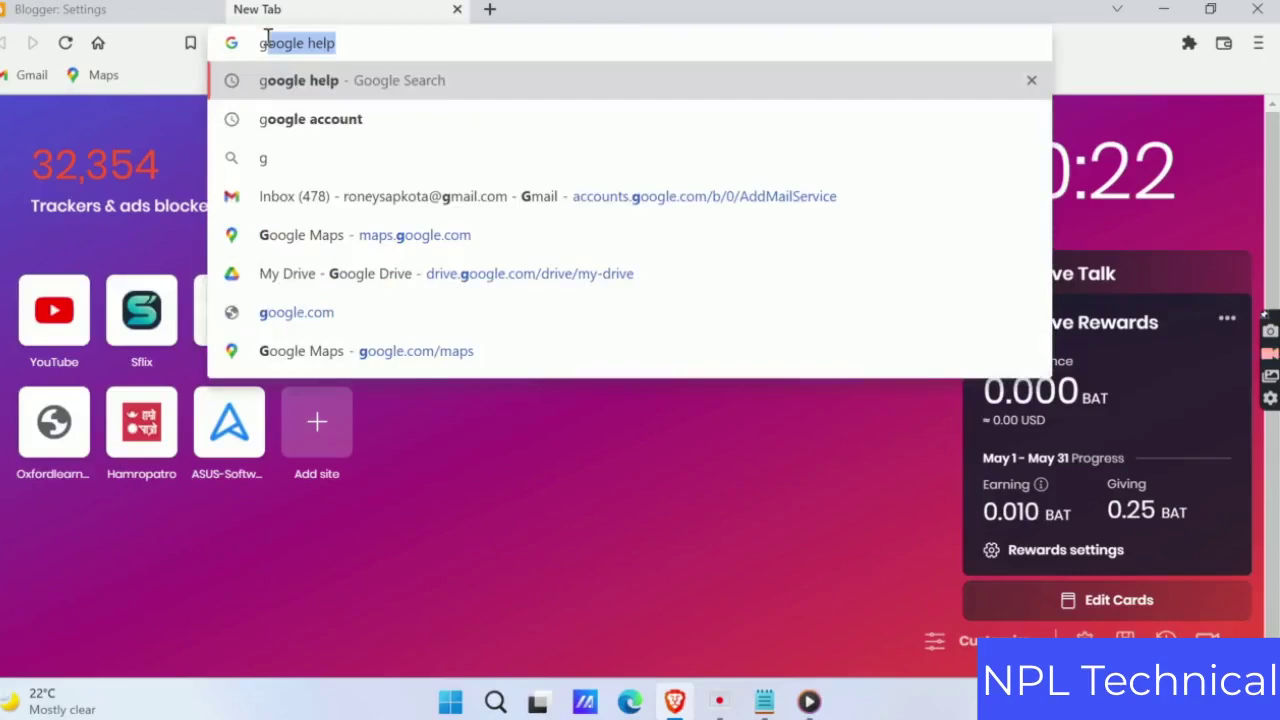
key("BackSpace")
key("BackSpace")
type("b")
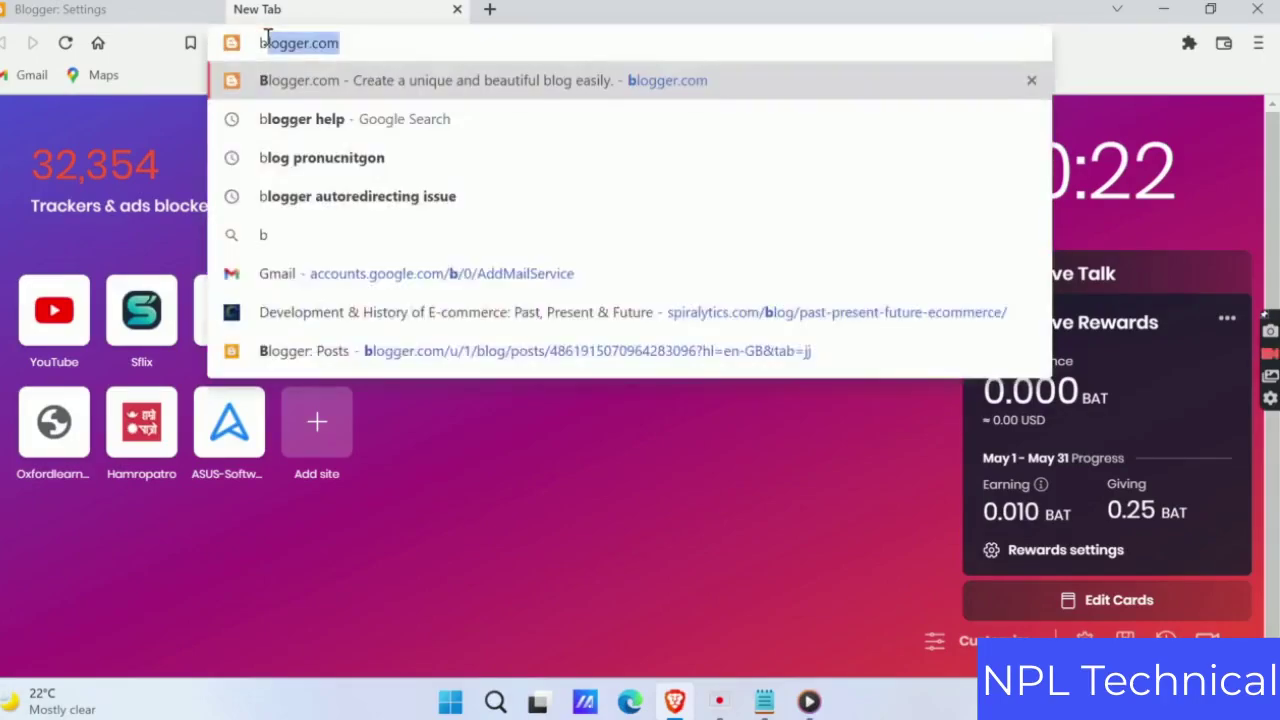
type("lo")
key("Down")
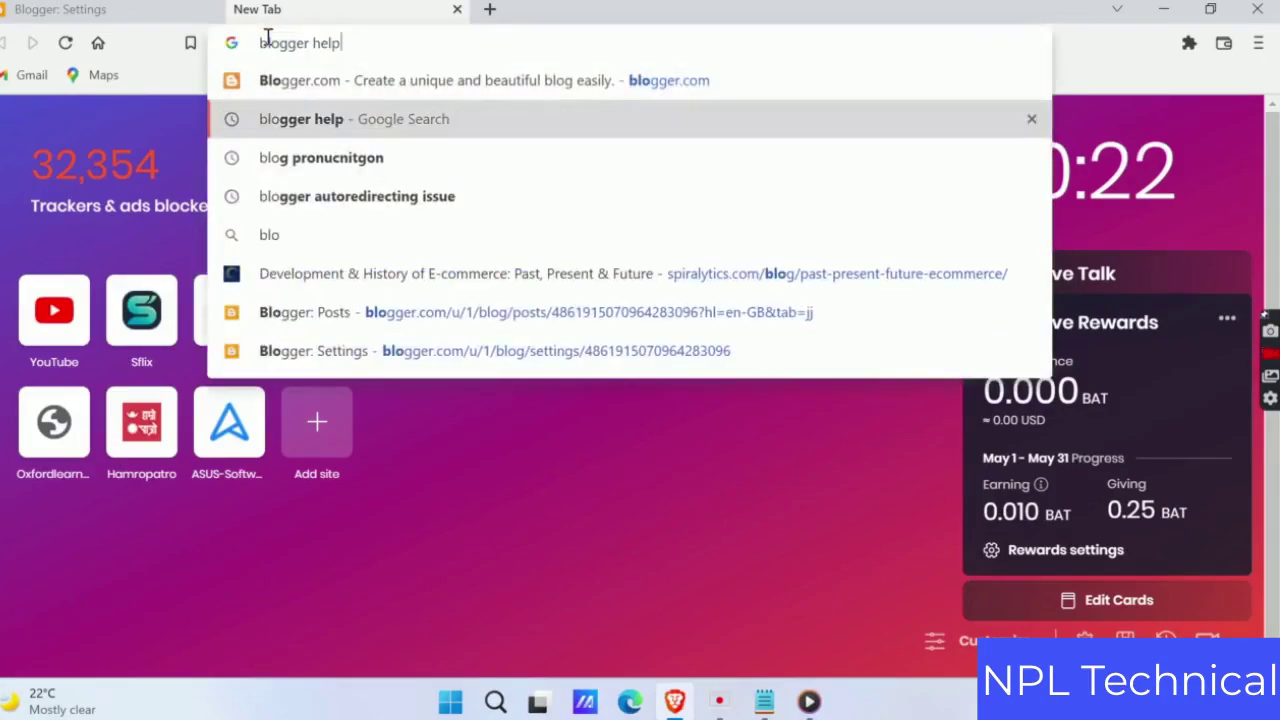
key("Return")
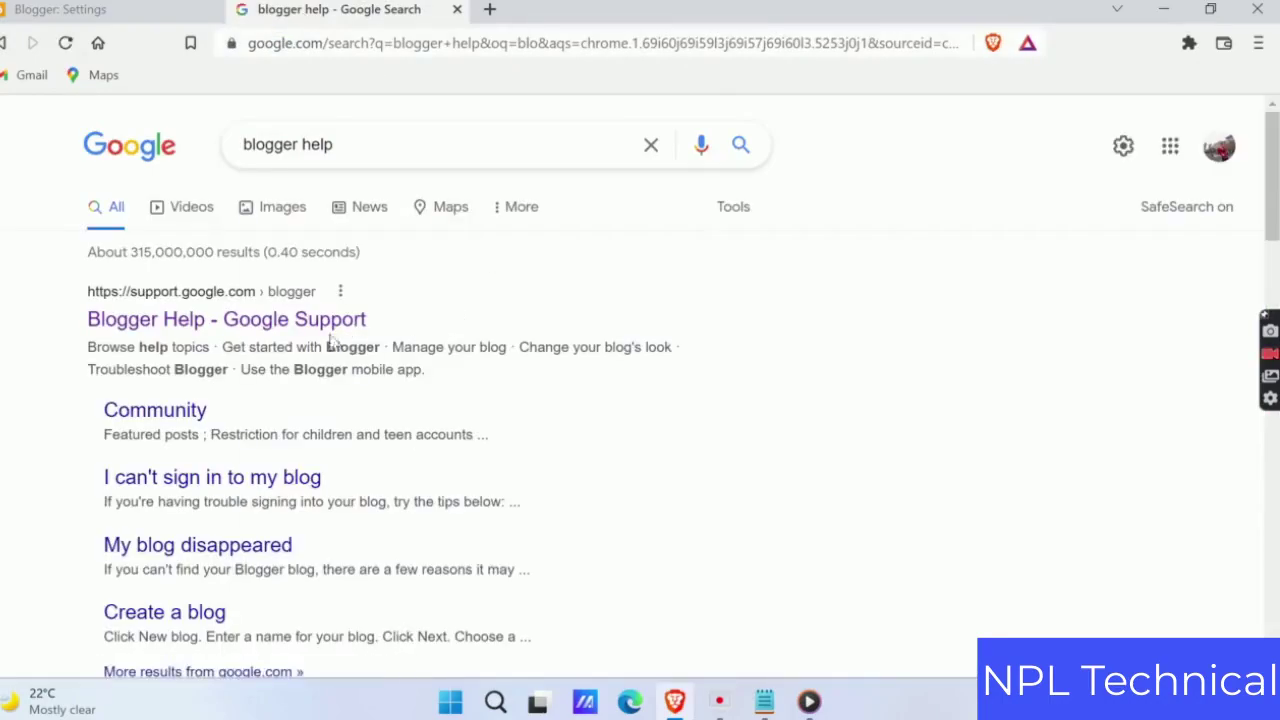
Open the Blogger Help – Google Support result and start Submit feedback from its menu
left_click(306, 322)
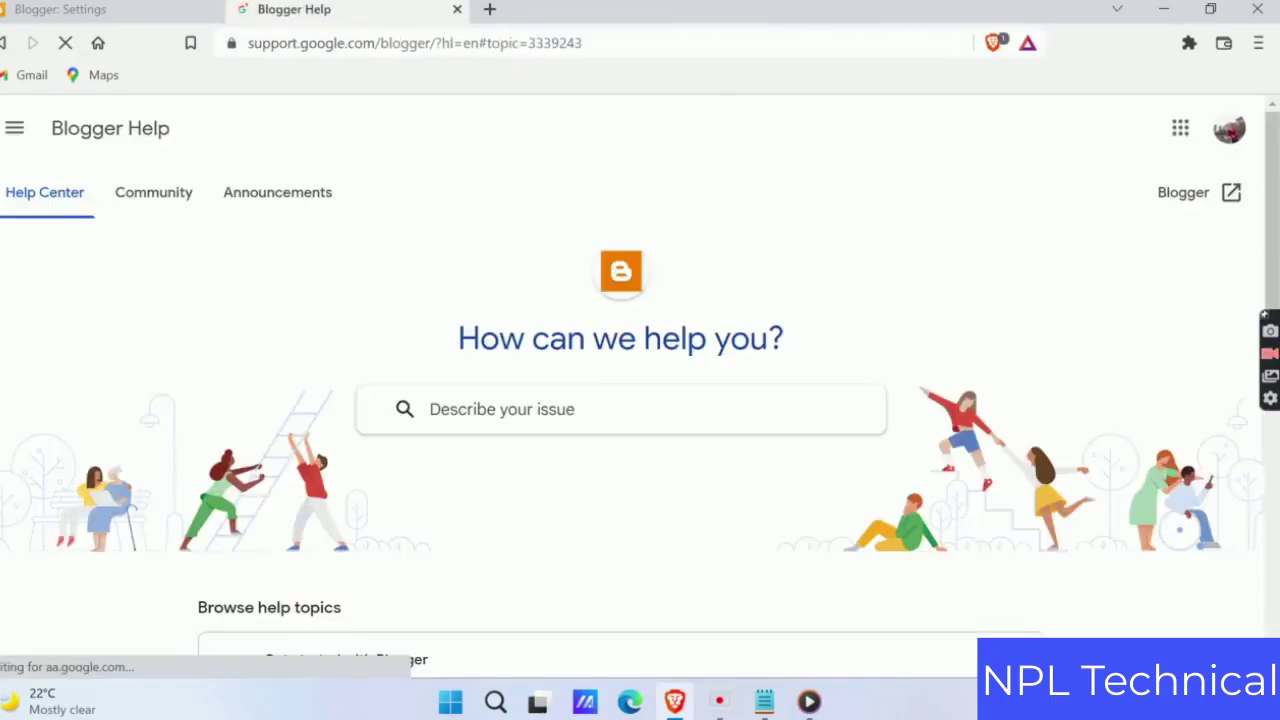
left_click(15, 131)
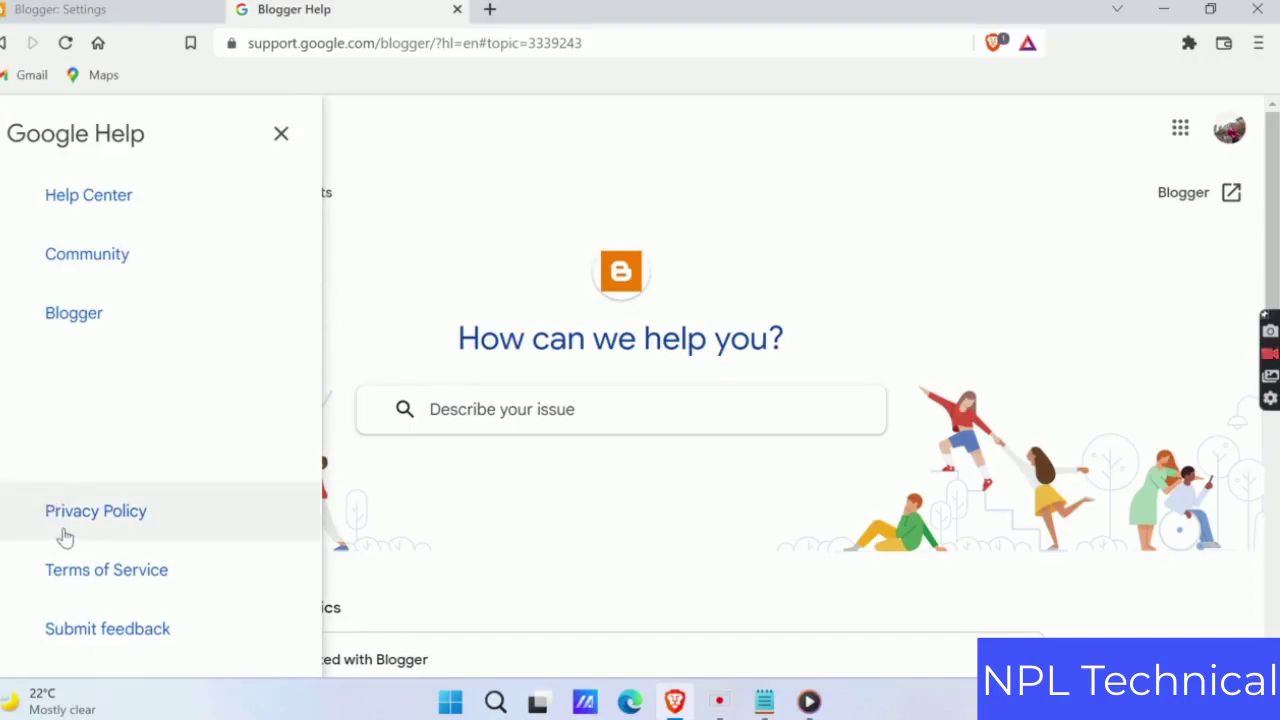
left_click(205, 640)
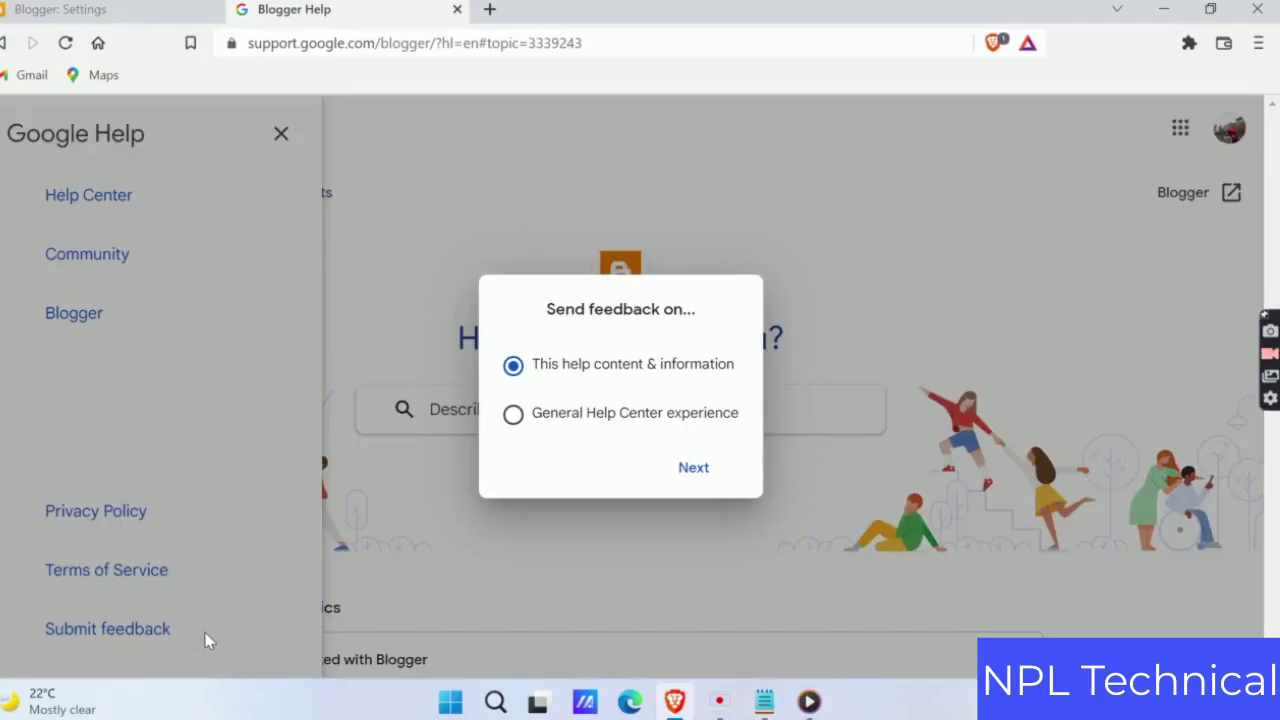
Send the feedback 'How to tix "error interpreting issue" while I changed my layout?'
left_click(695, 465)
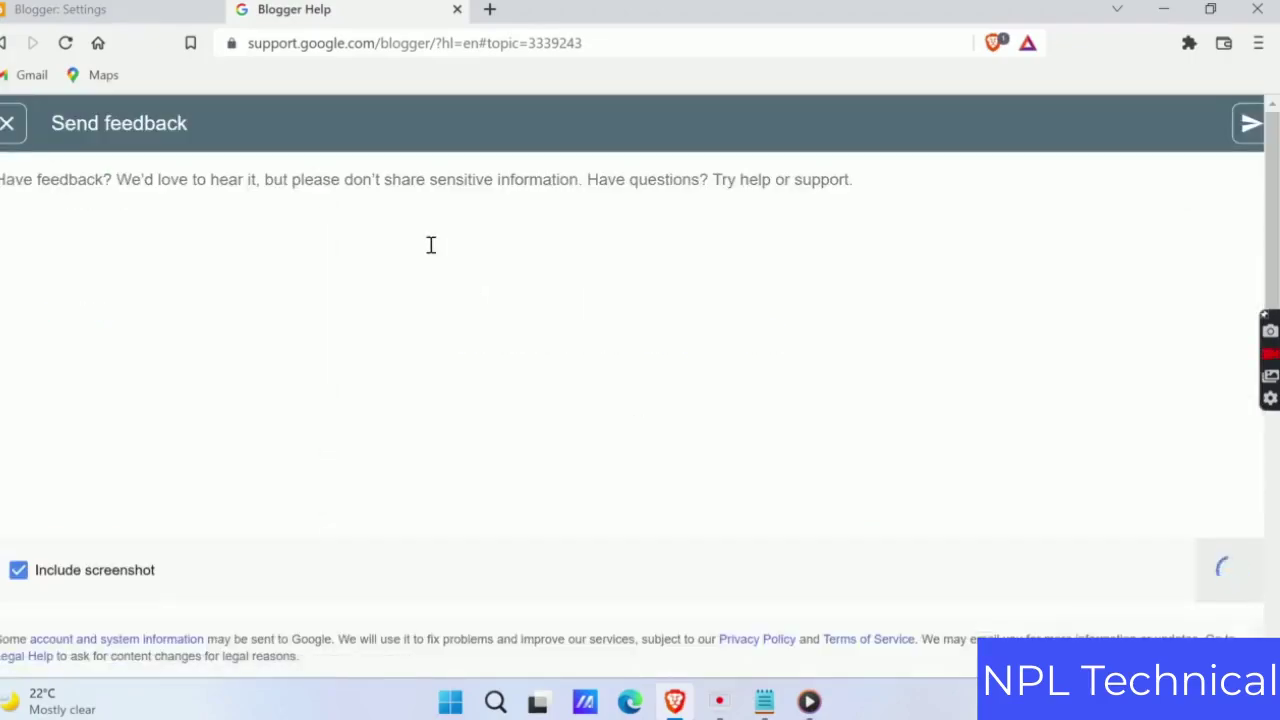
type("How")
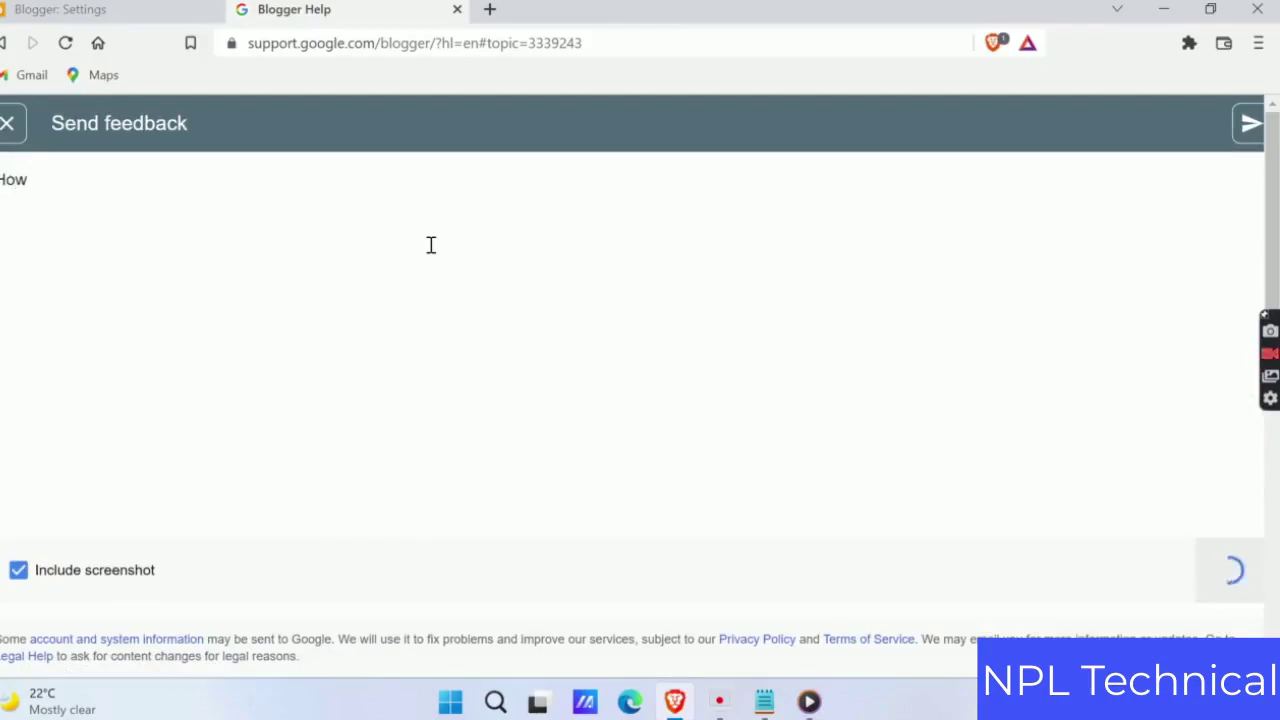
type(" to tix \"")
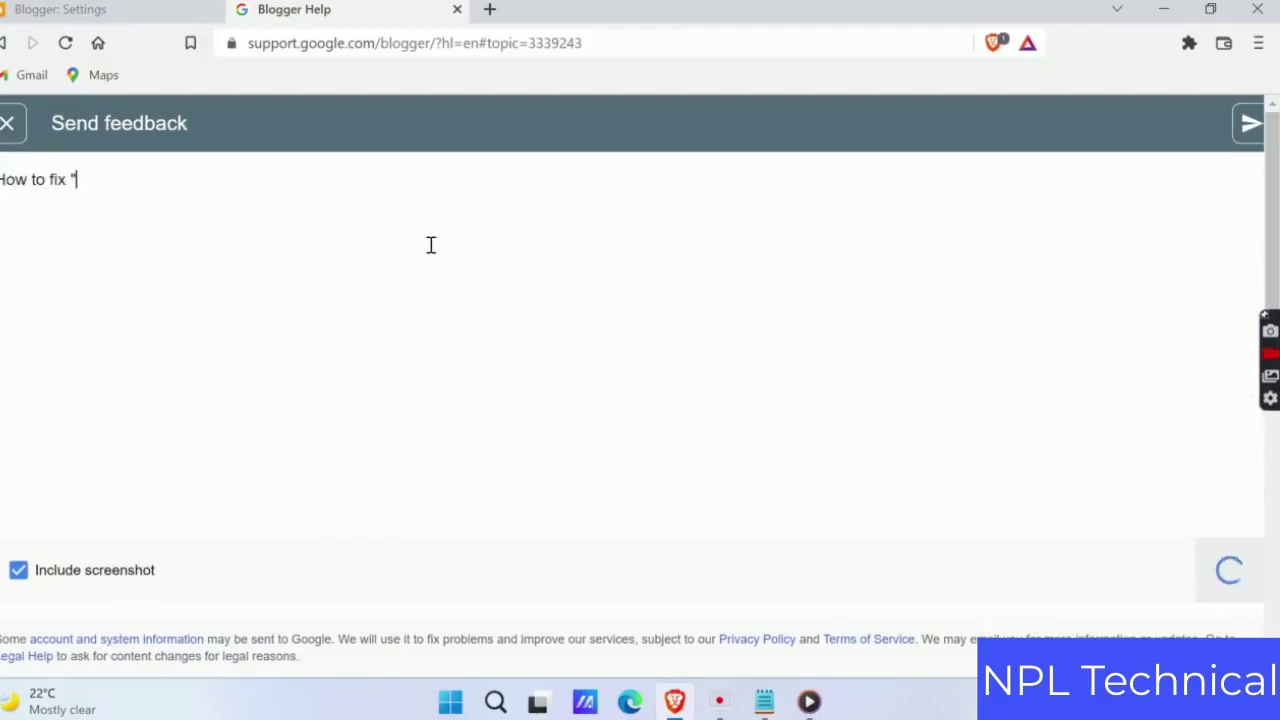
type("error ")
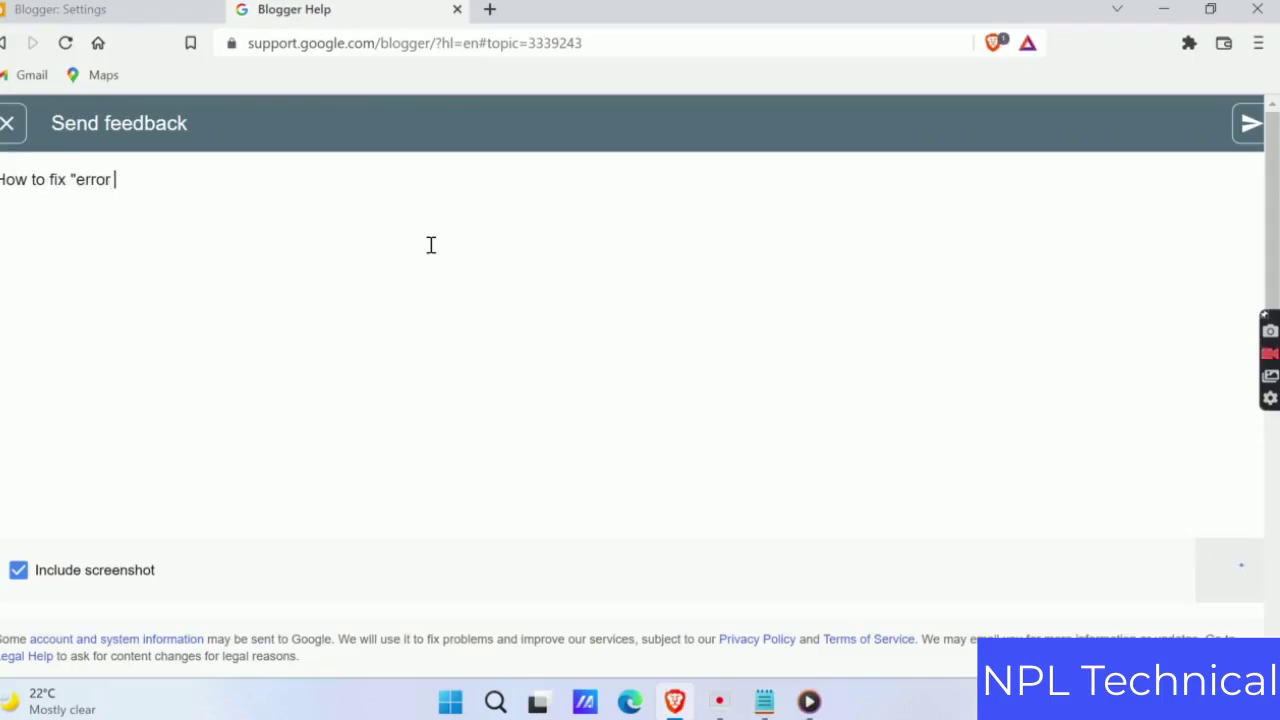
type("inter")
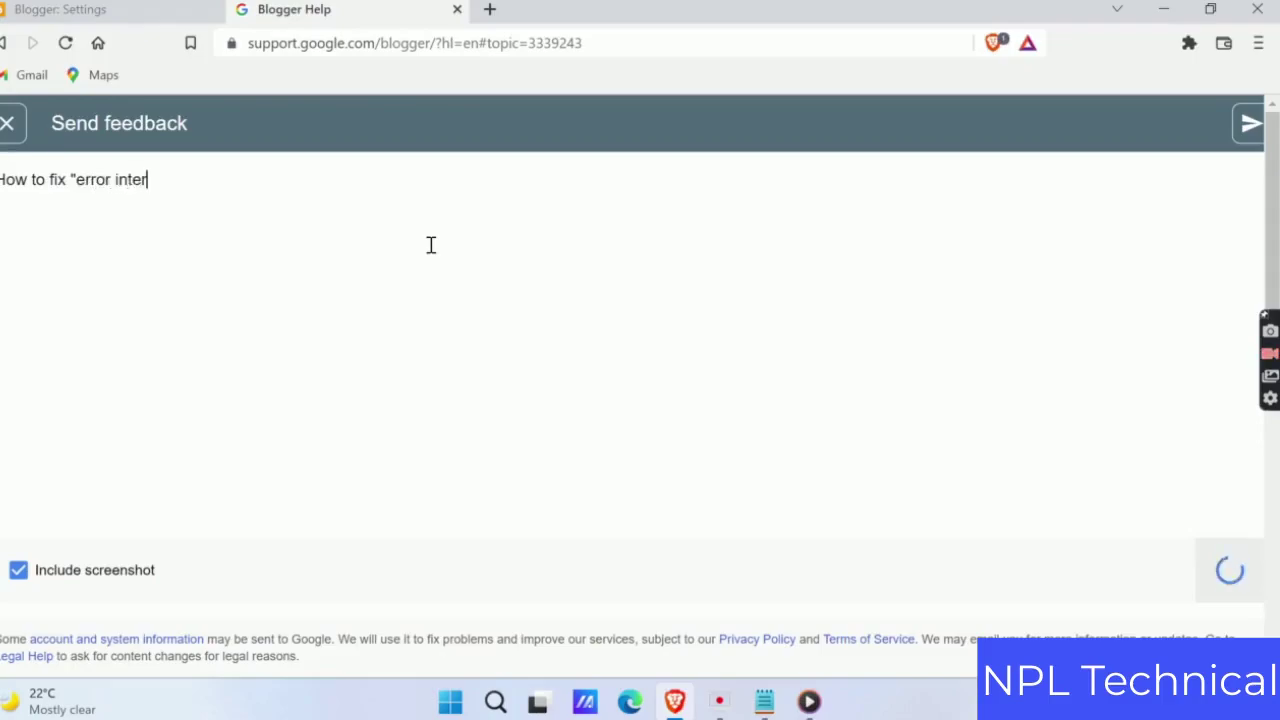
type("preting ")
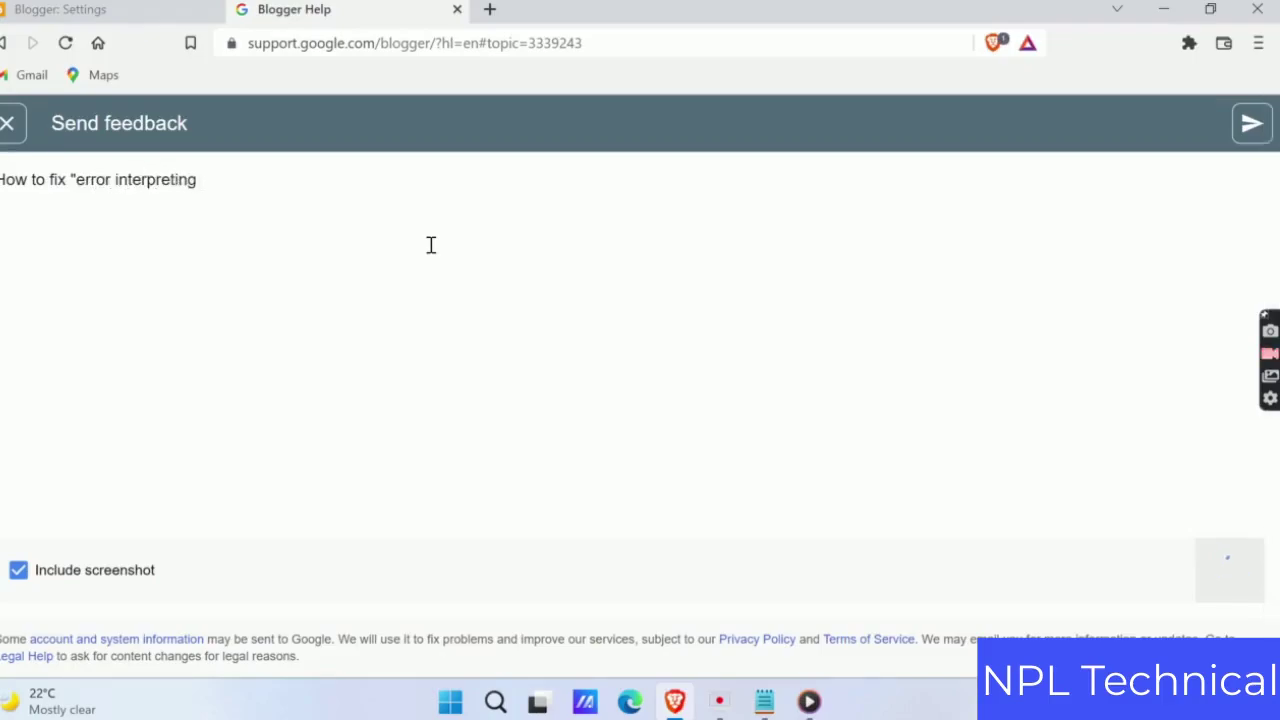
type("issue")
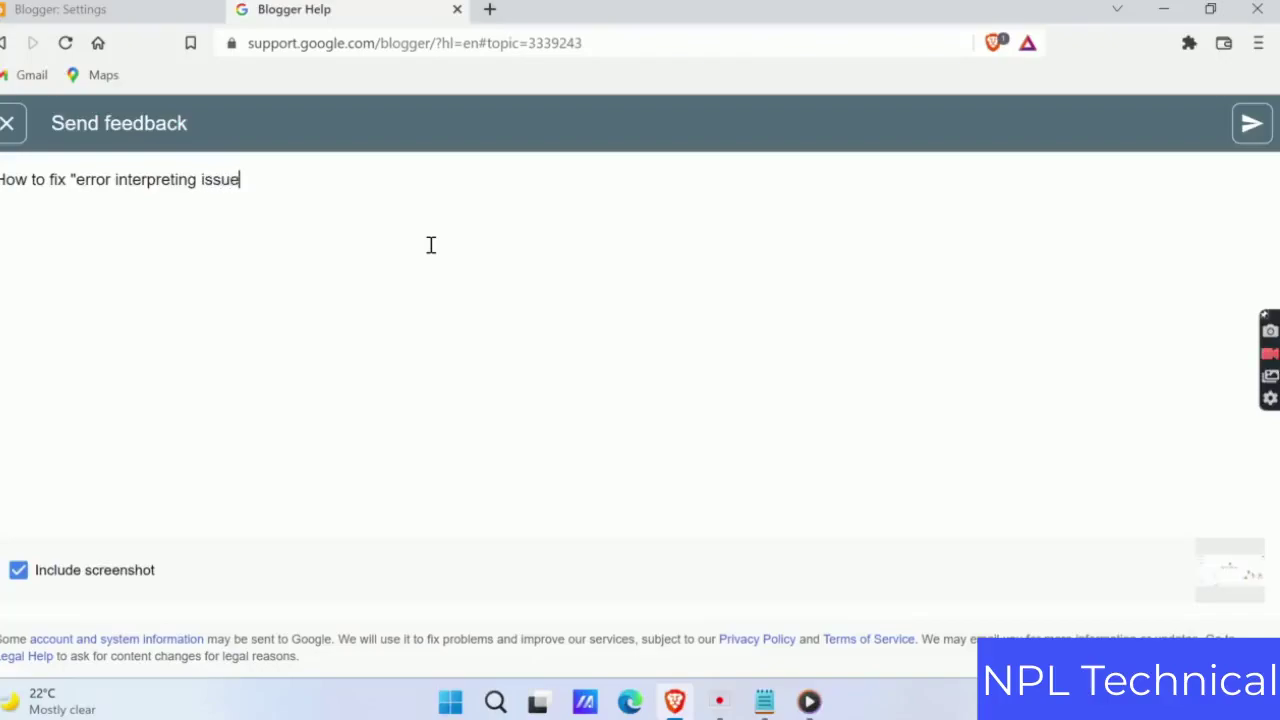
type("\"")
type(" while I")
type(" cha")
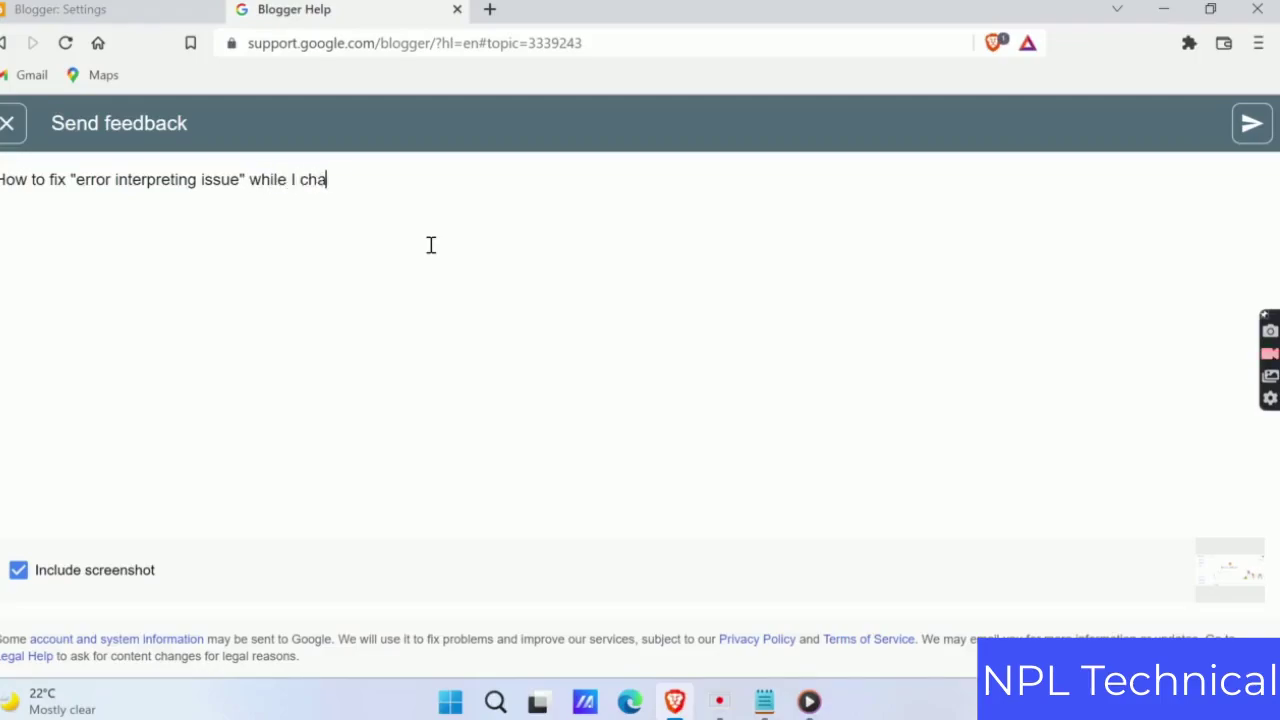
type("nged my l")
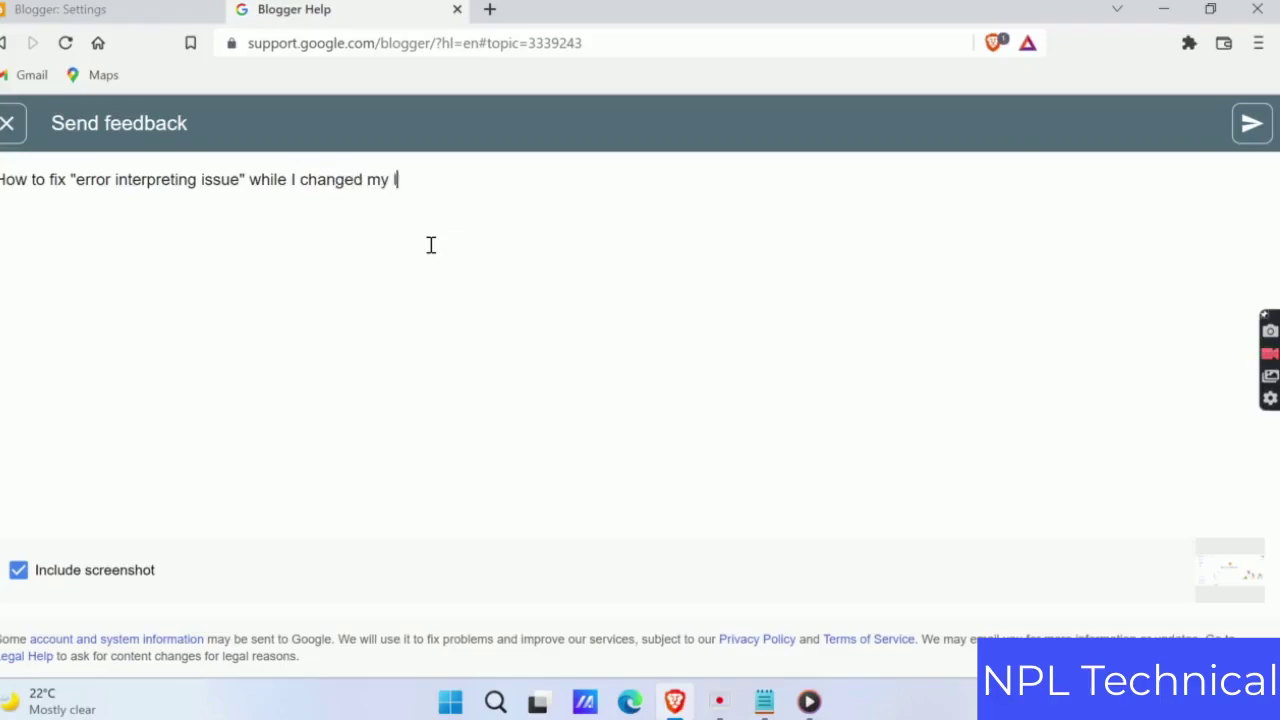
type("ayout")
type("?")
left_click(1252, 124)
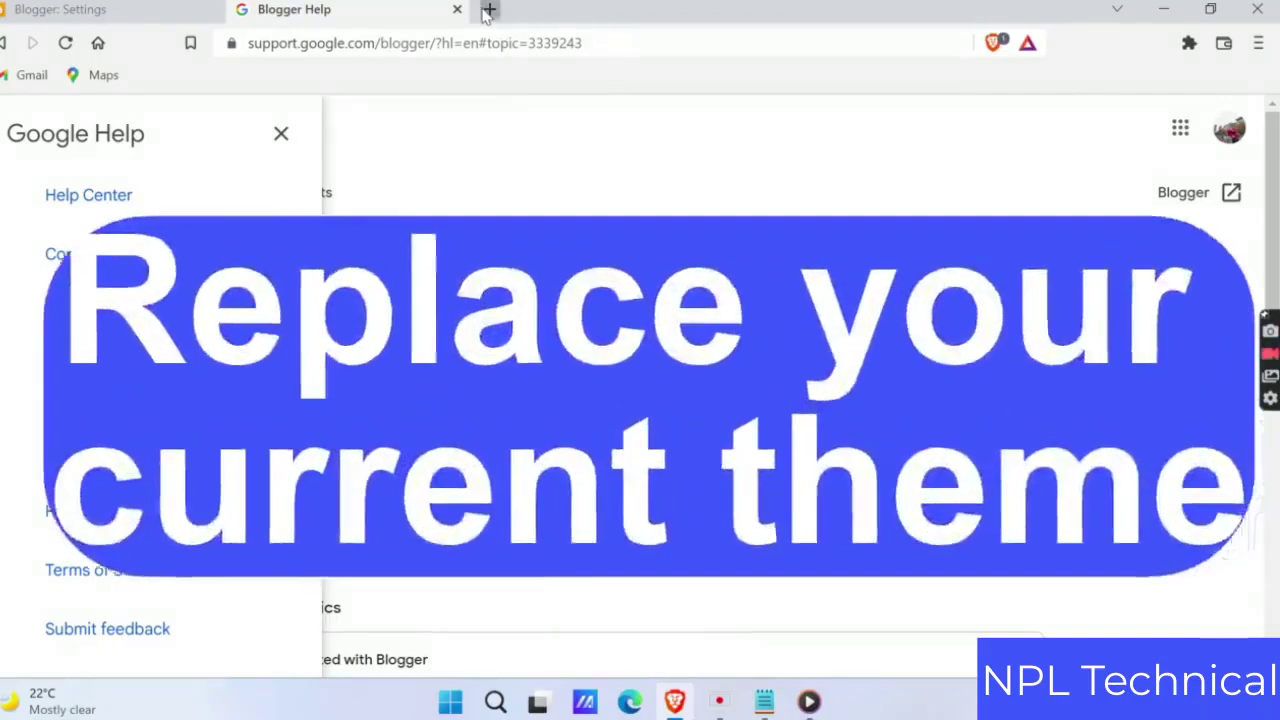
Browse the QBasic Notes blog and autoscroll through its QBASIC programming solutions article
left_click(488, 10)
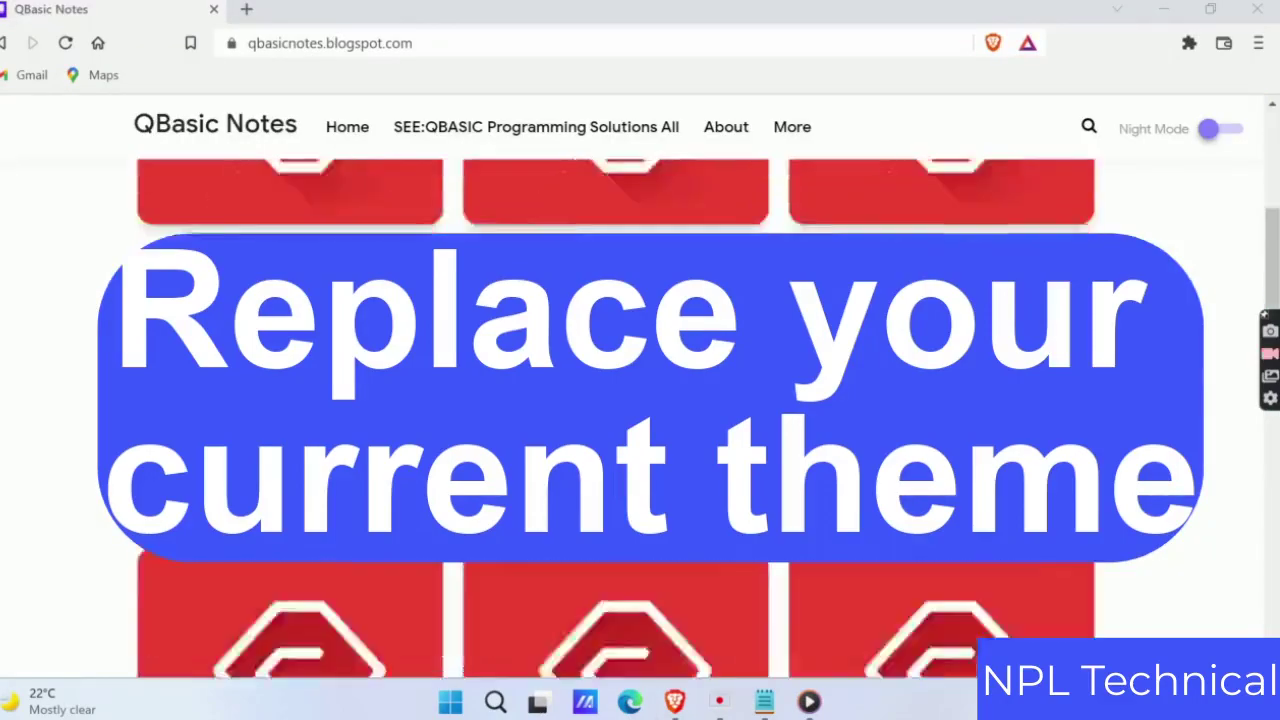
scroll(390, 268, "down", 10)
scroll(390, 268, "down", 3)
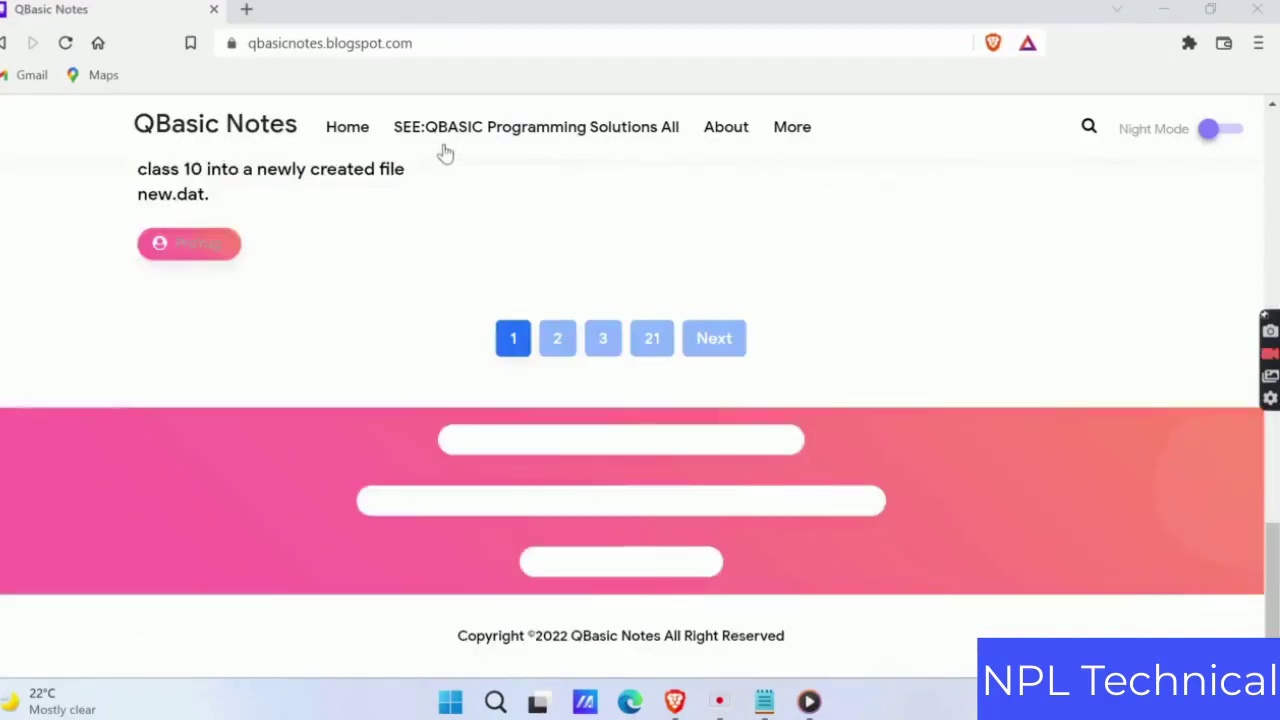
left_click(480, 128)
scroll(395, 328, "down", 5)
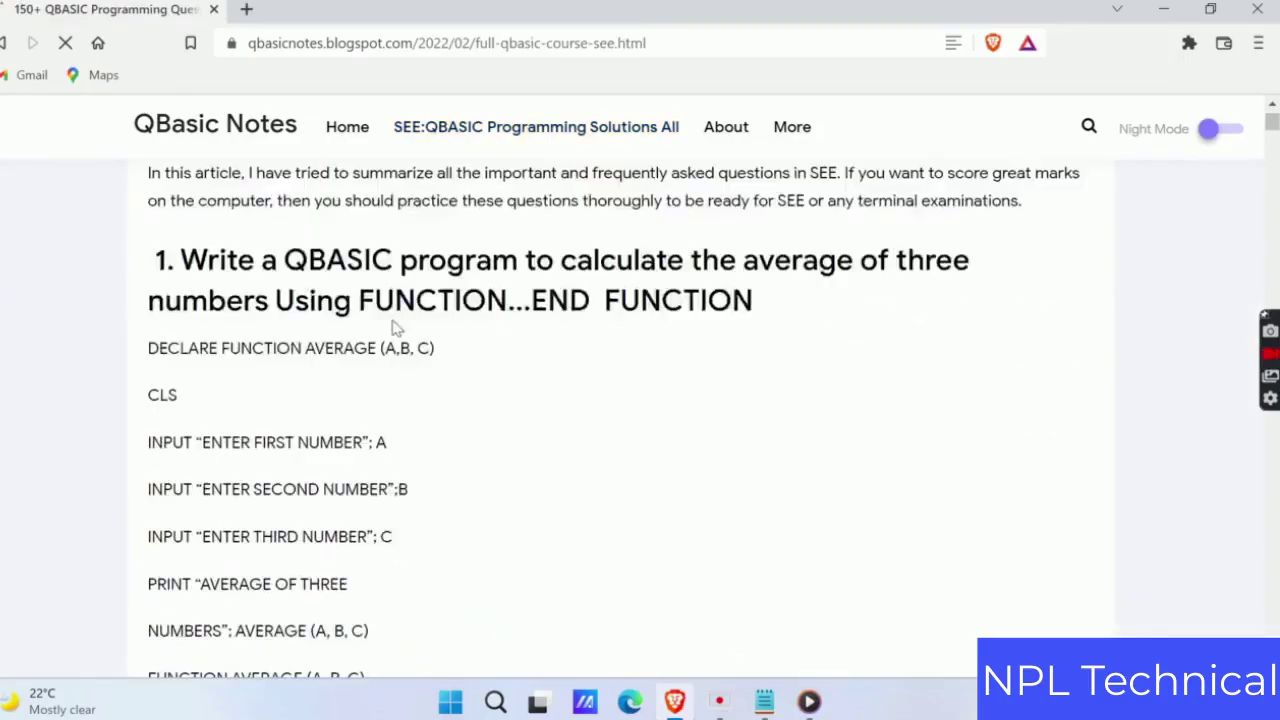
scroll(395, 328, "down", 5)
middle_click(422, 388)
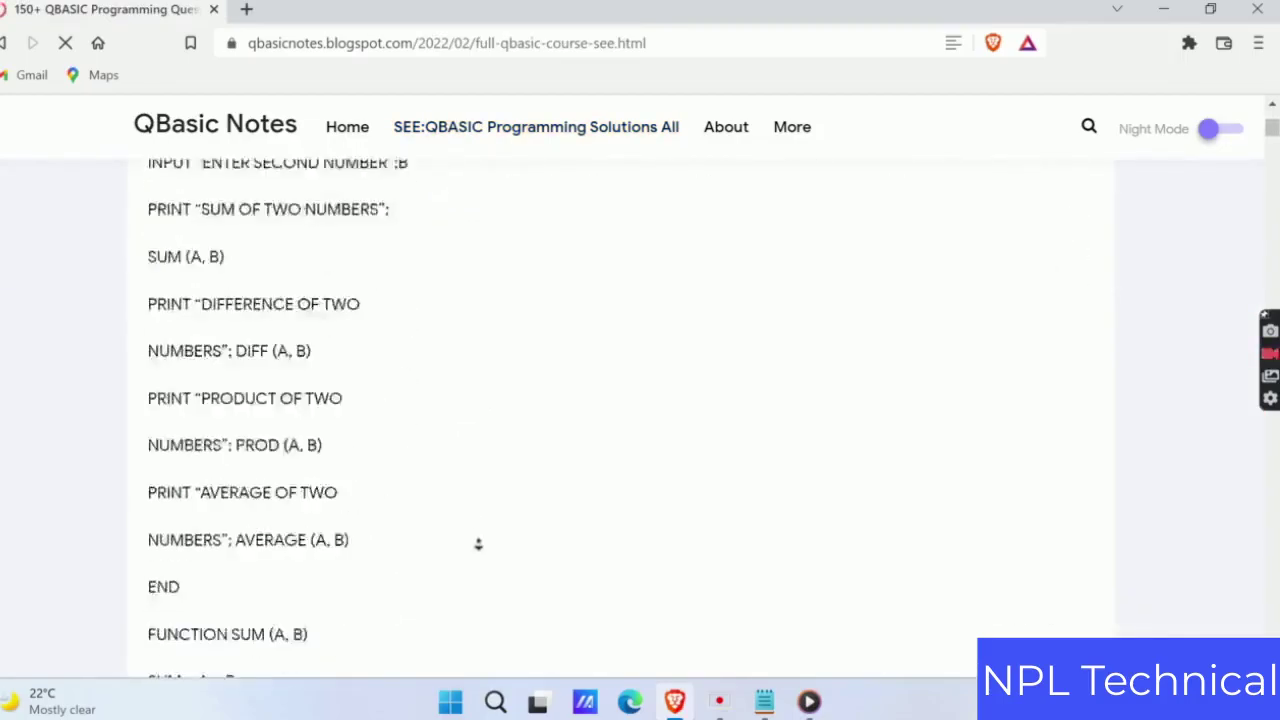
key("alt+Left")
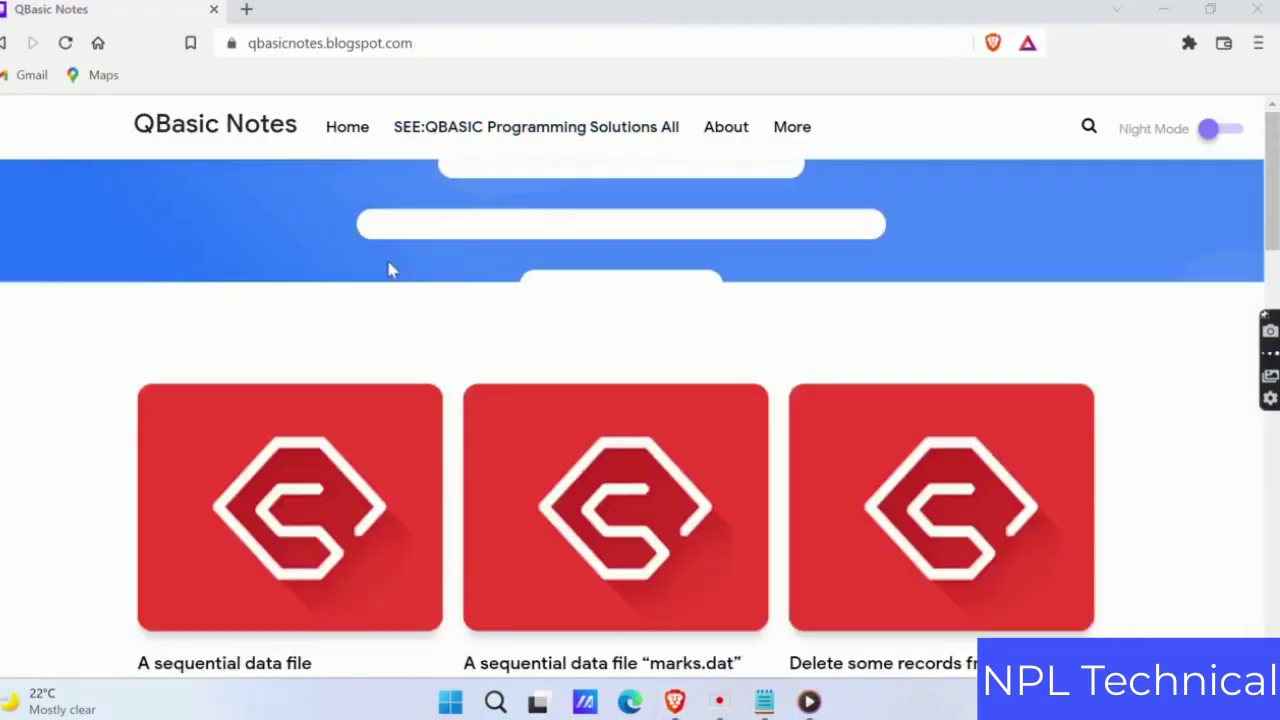
Autoscroll the 150+ QBASIC Programming Questions article to question 35, then return home
scroll(390, 270, "down", 2)
scroll(390, 270, "down", 4)
scroll(390, 270, "down", 7)
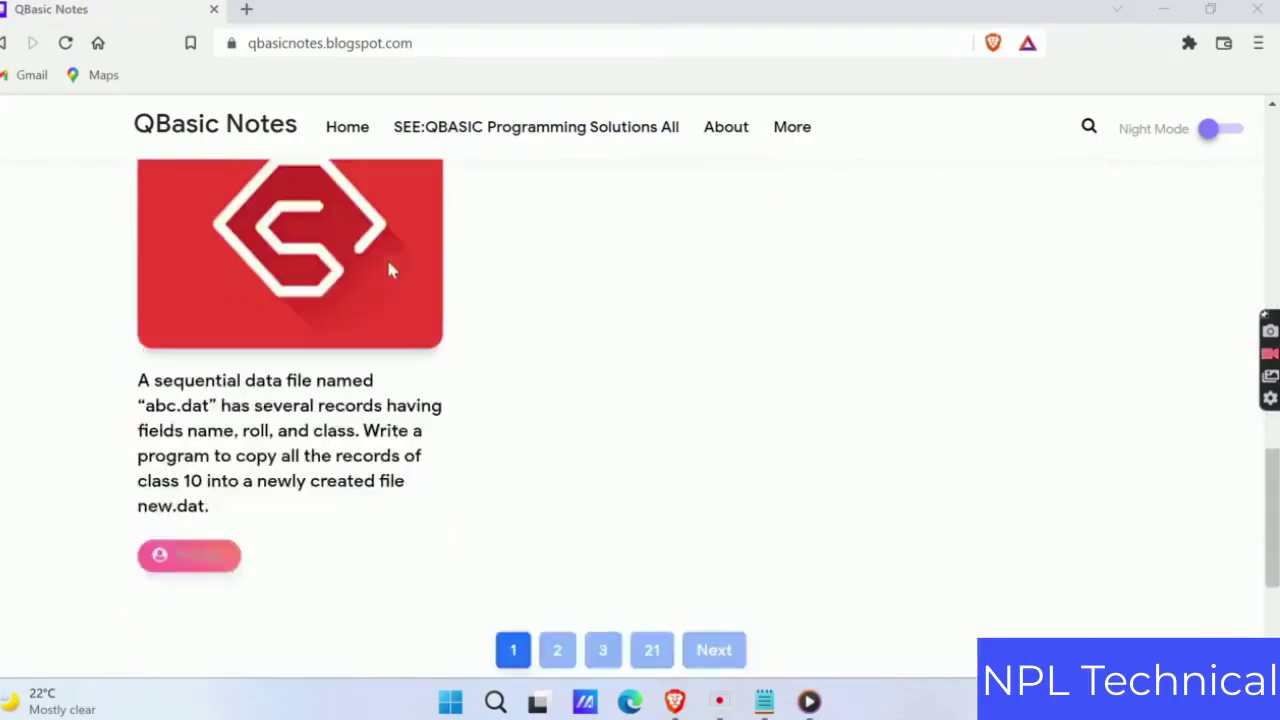
left_click(480, 128)
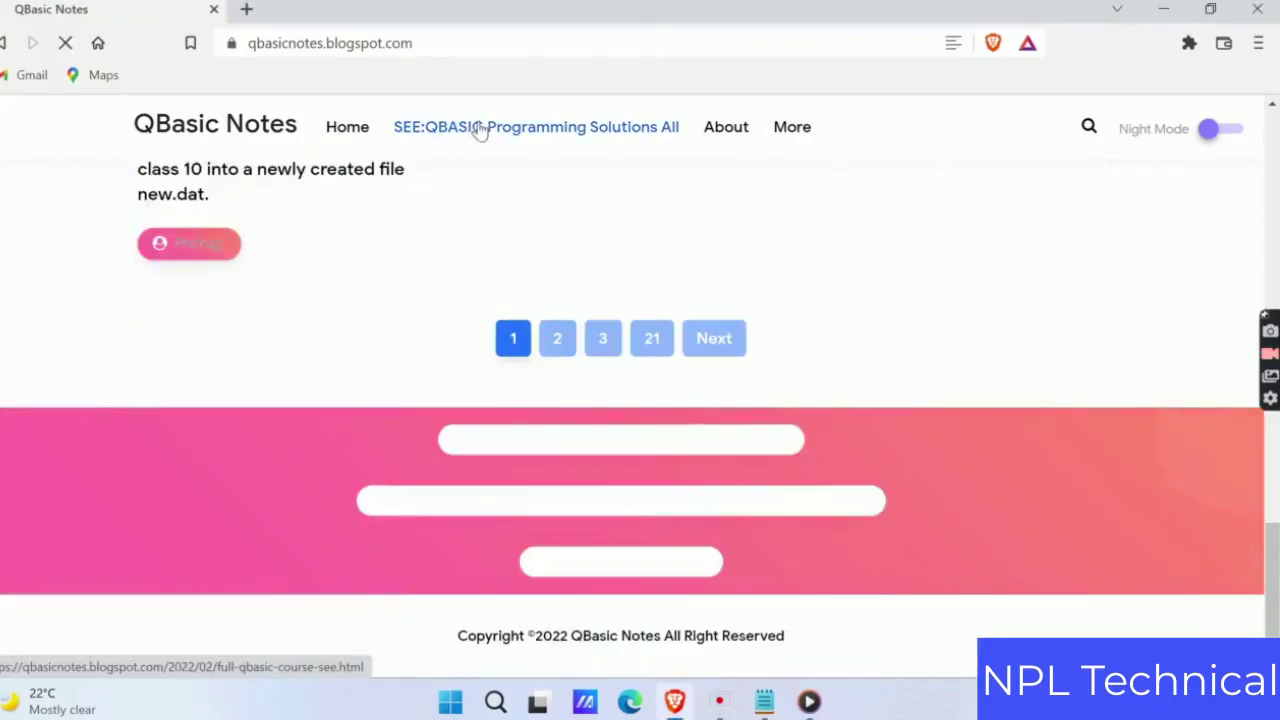
scroll(395, 325, "down", 4)
scroll(396, 328, "down", 5)
middle_click(392, 324)
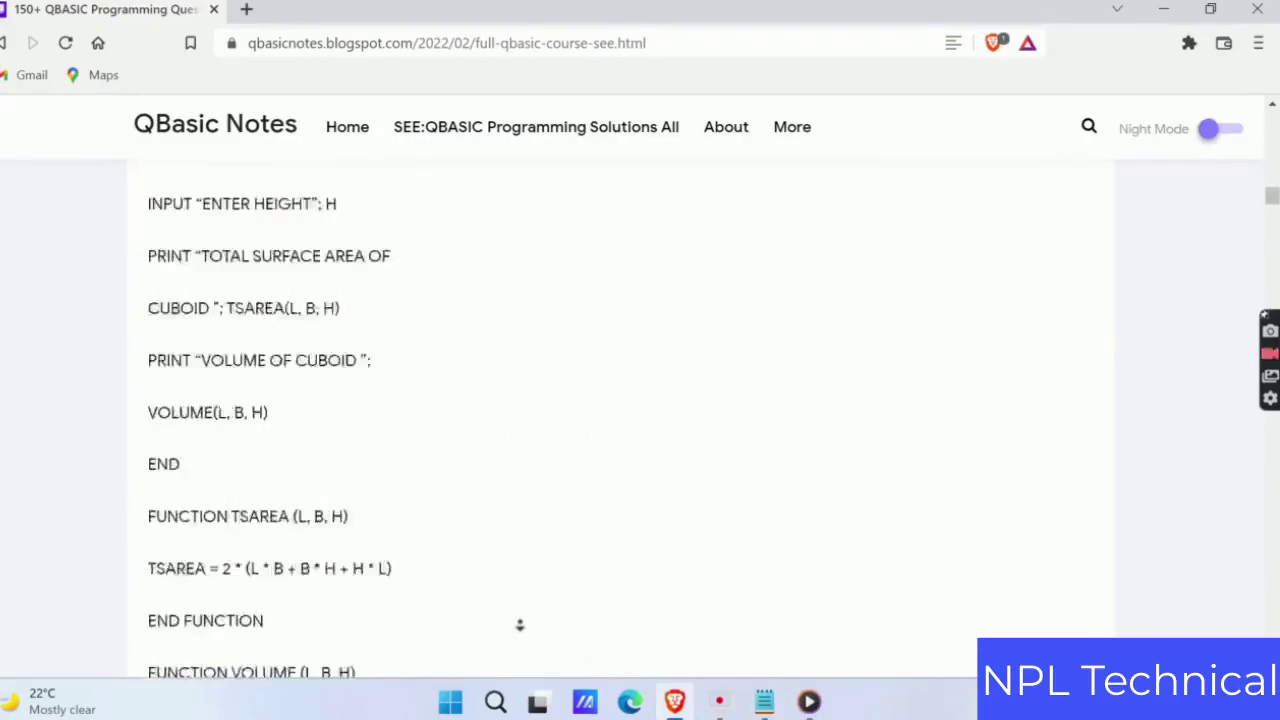
middle_click(517, 620)
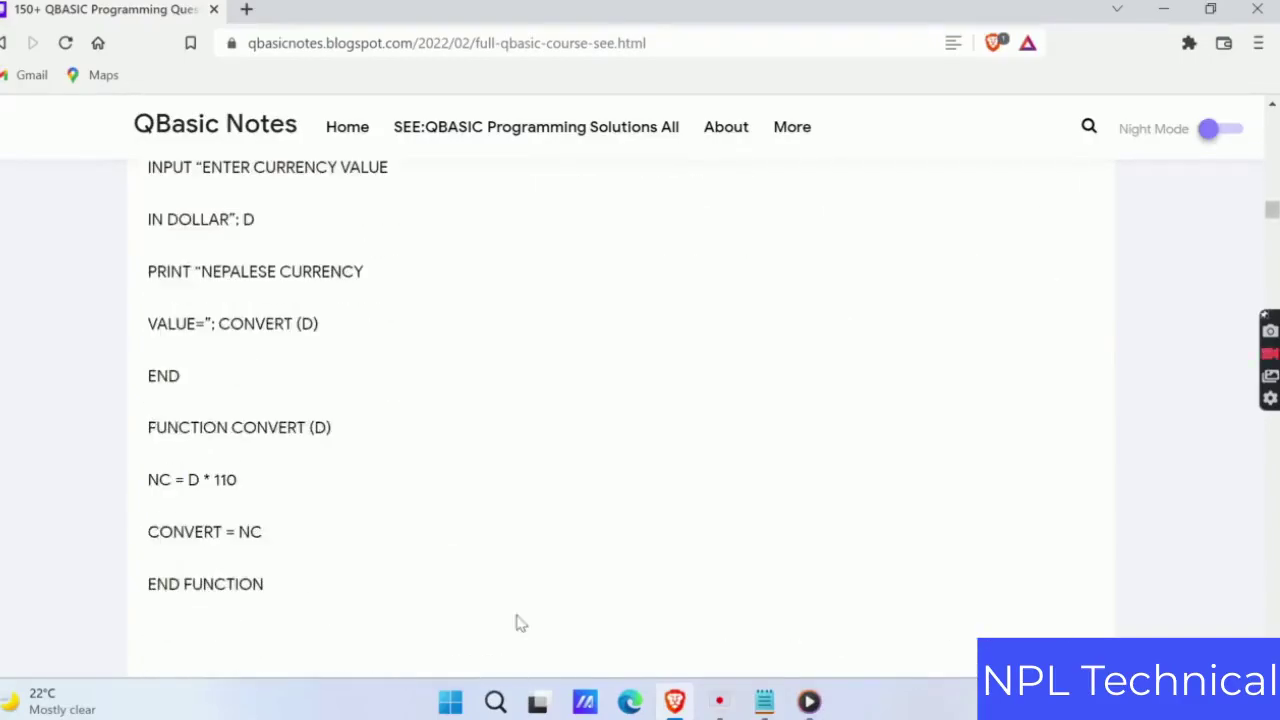
left_click(259, 128)
Scroll down the QBasic Notes home page and back up again
scroll(357, 306, "down", 1)
scroll(357, 306, "down", 3)
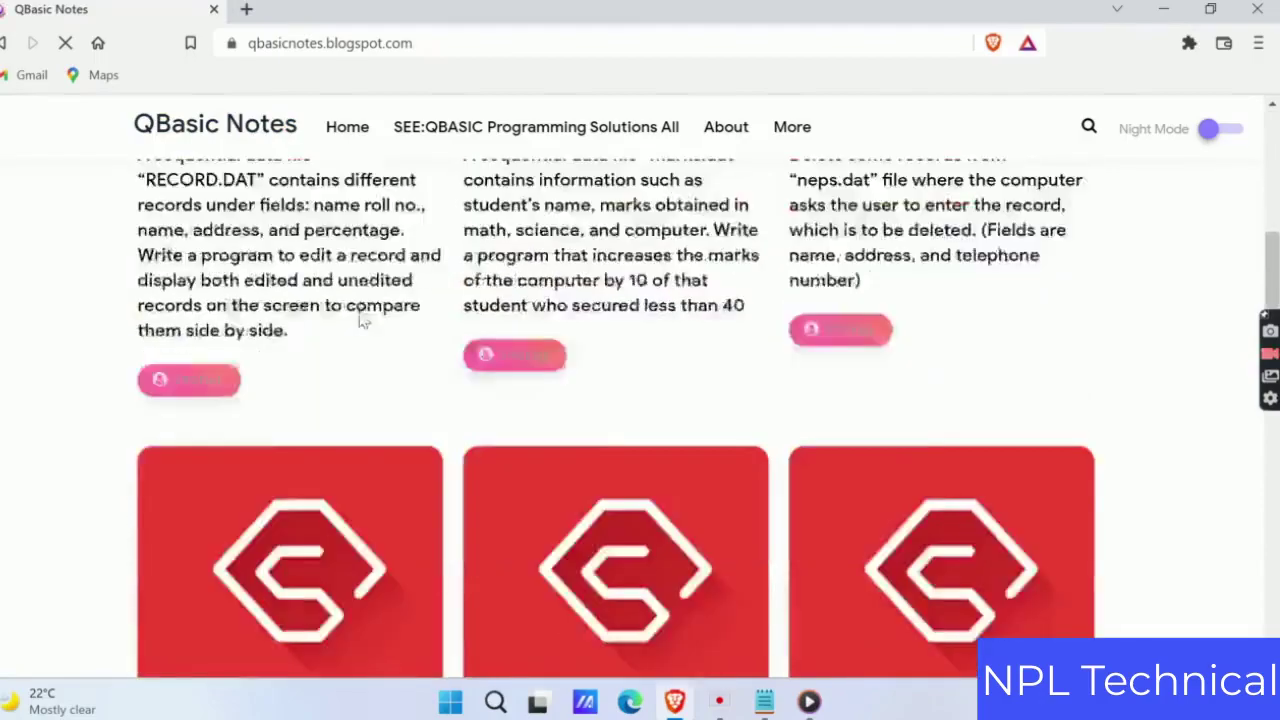
scroll(362, 318, "down", 3)
scroll(363, 320, "down", 3)
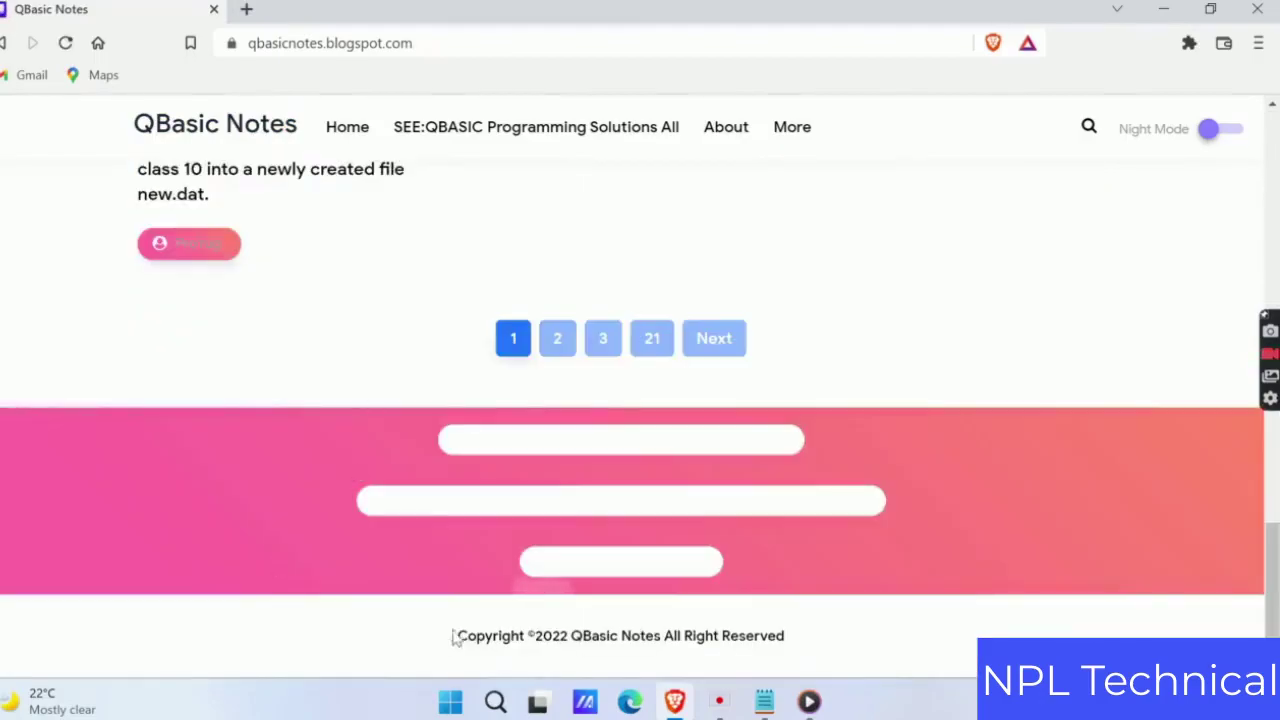
scroll(663, 514, "up", 5)
scroll(666, 509, "up", 3)
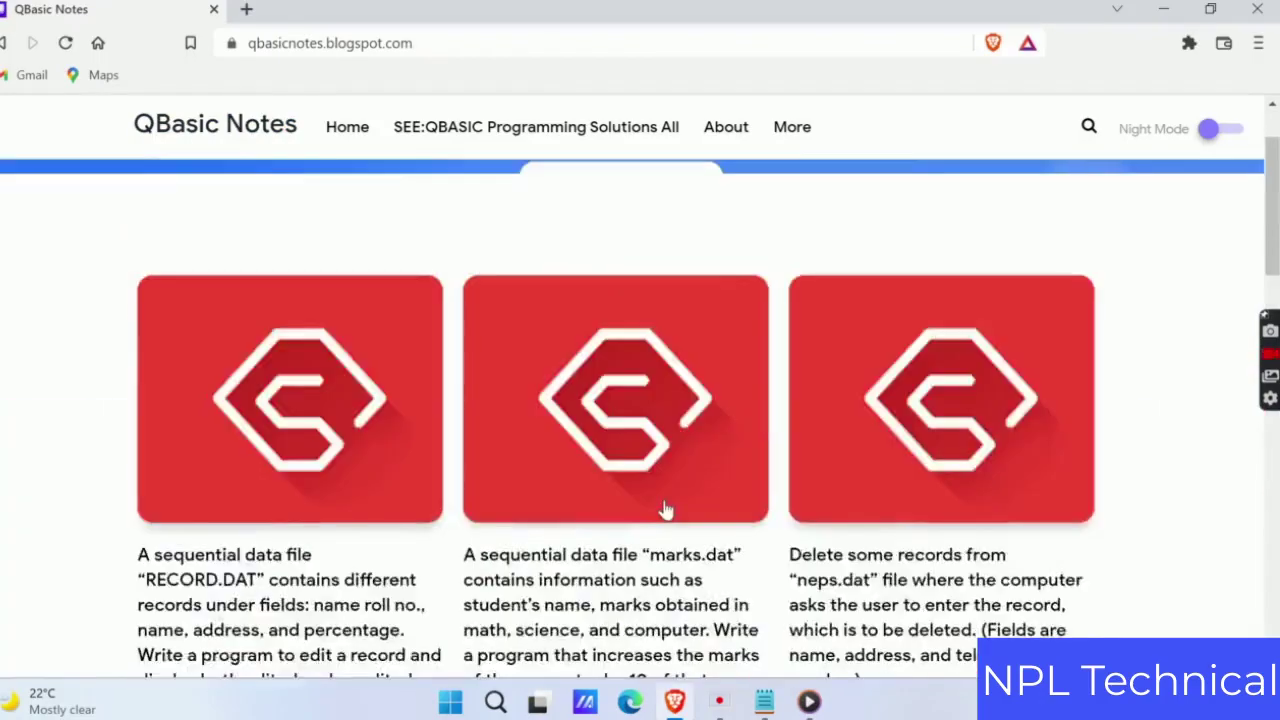
scroll(666, 509, "up", 3)
Search Google for 'free blogger theme' in a new tab and open the Gooyaabi Templates result
left_click(243, 9)
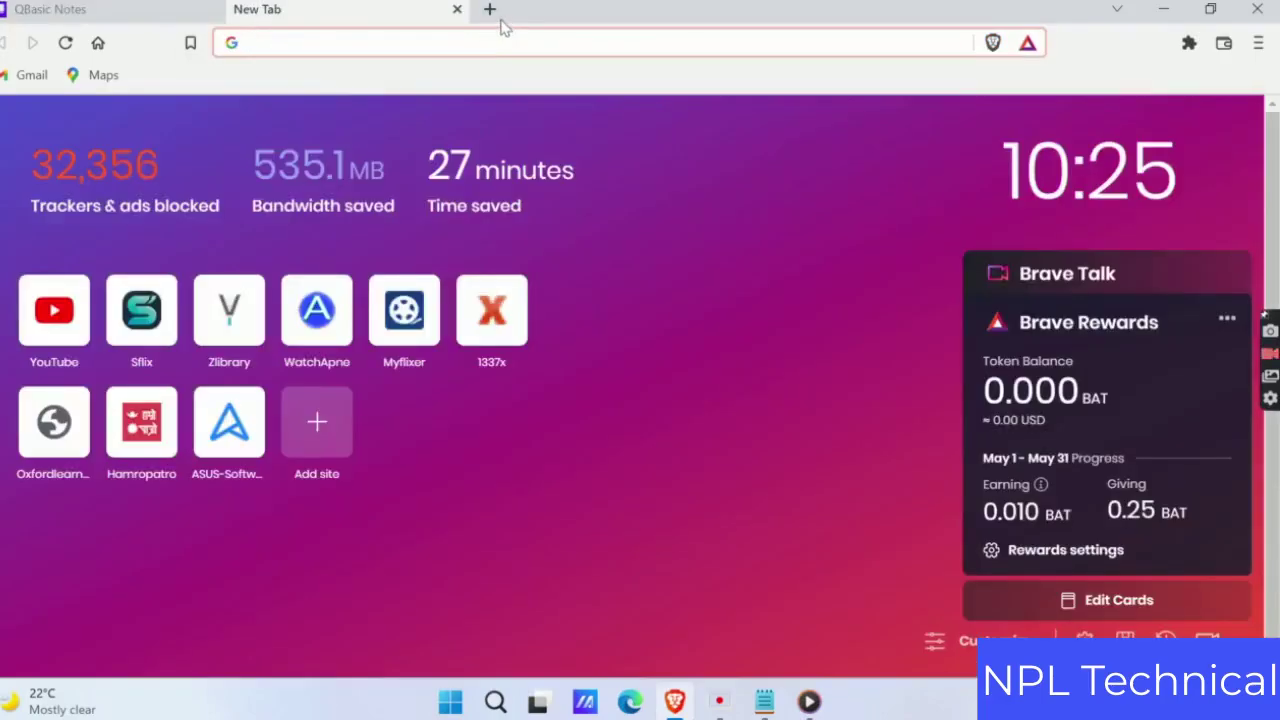
type("free")
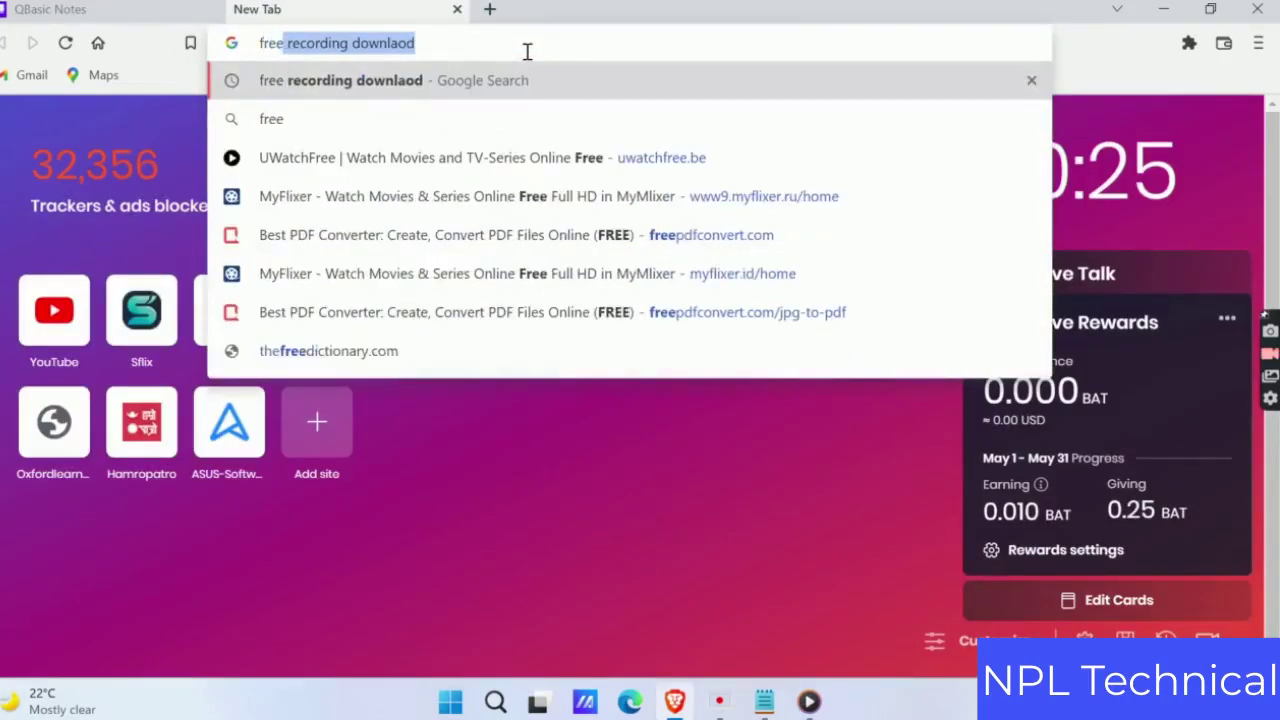
type(" blogger theme")
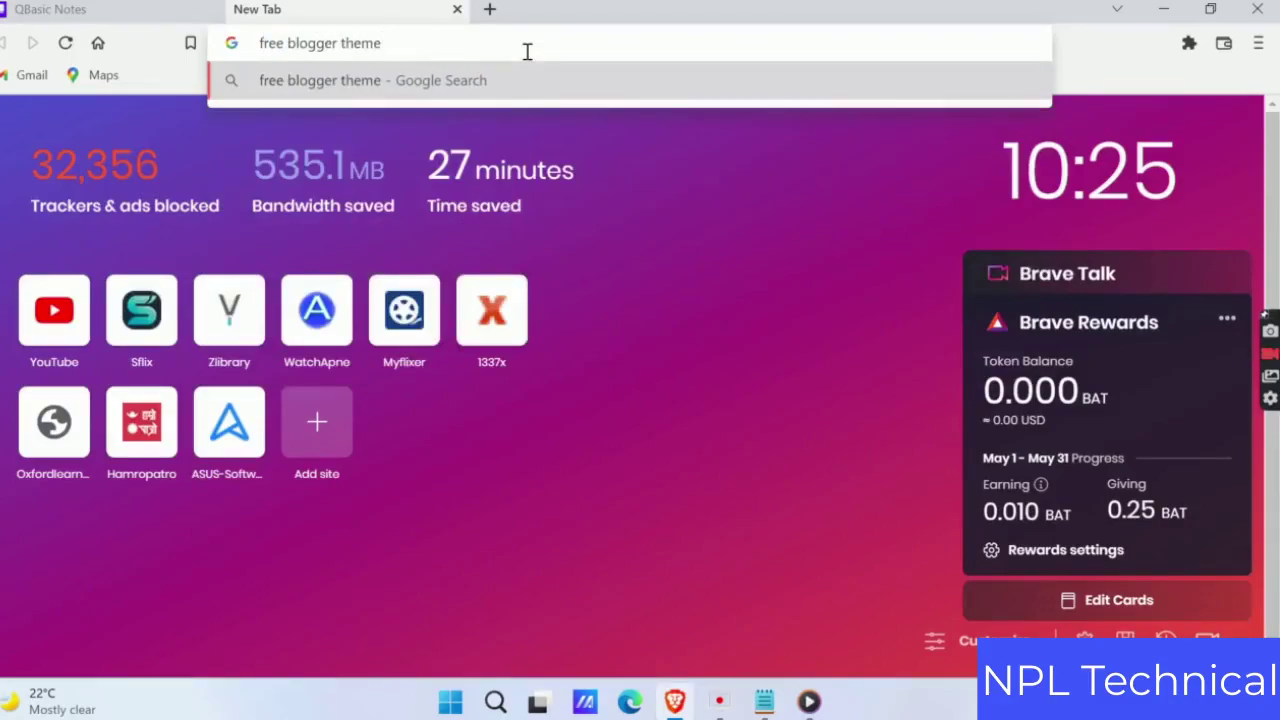
key("Return")
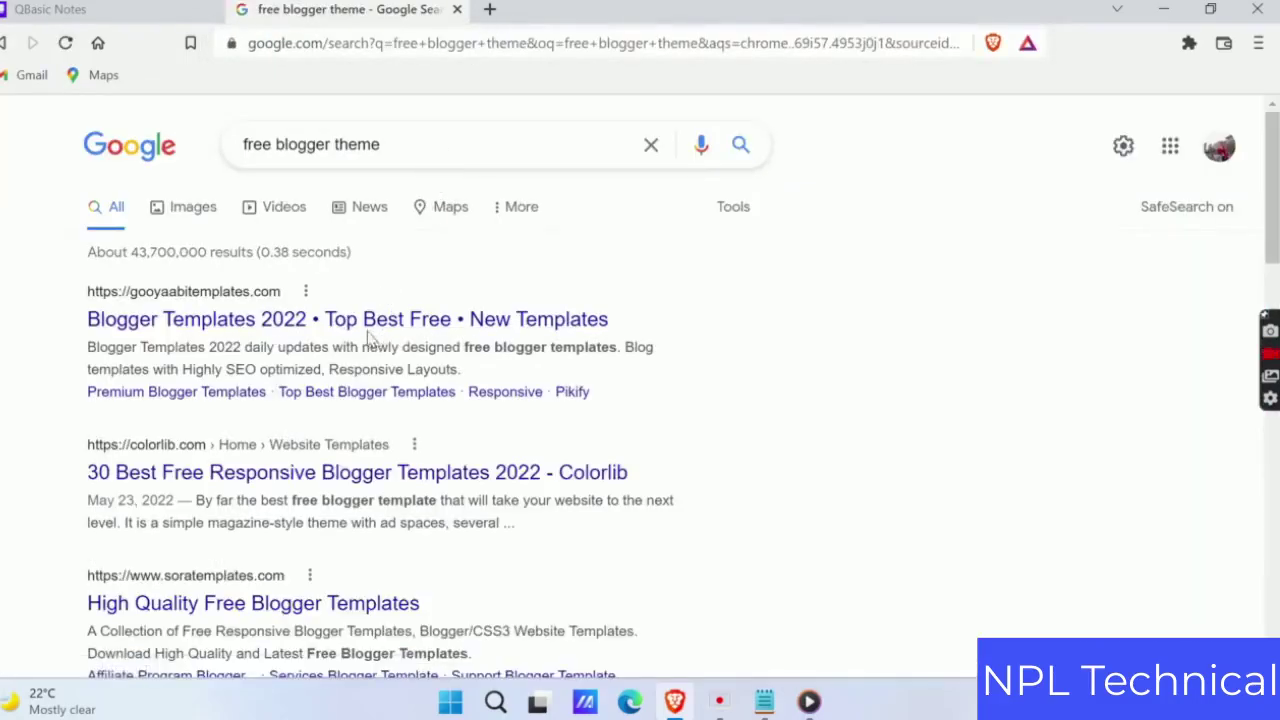
left_click(343, 322)
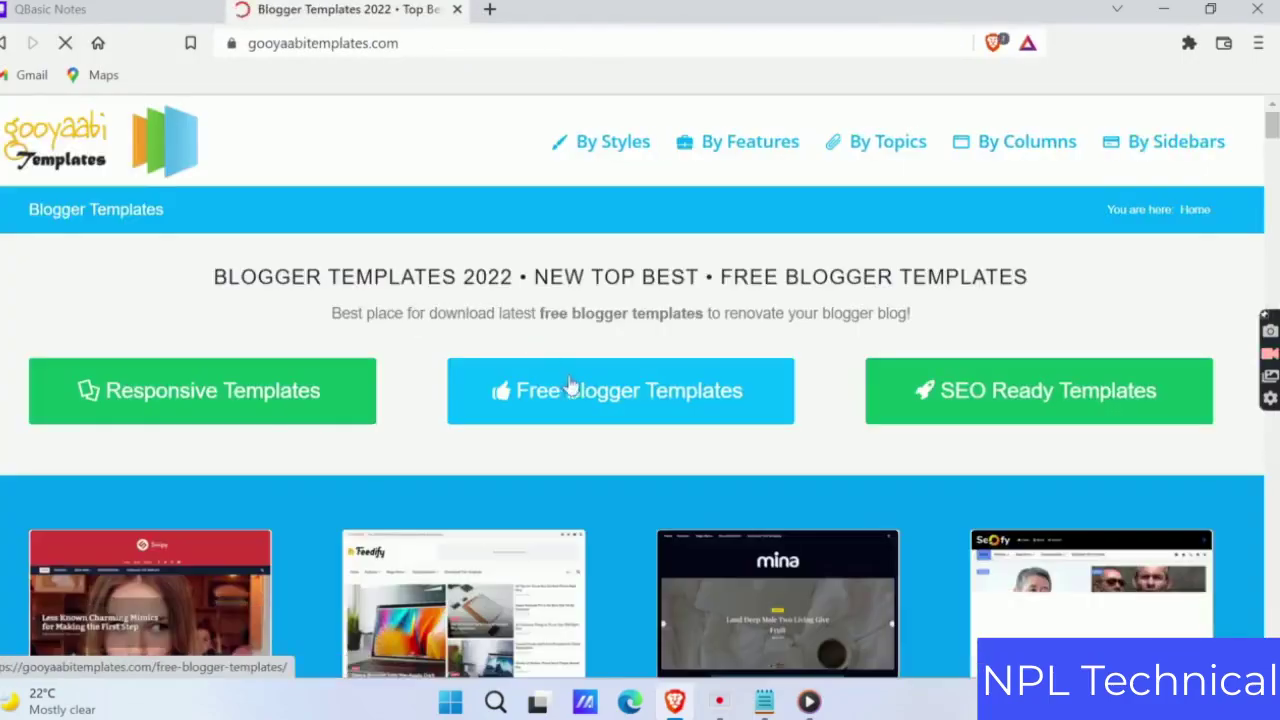
Open the Free Blogger Templates listing and go to its page 2
left_click(623, 396)
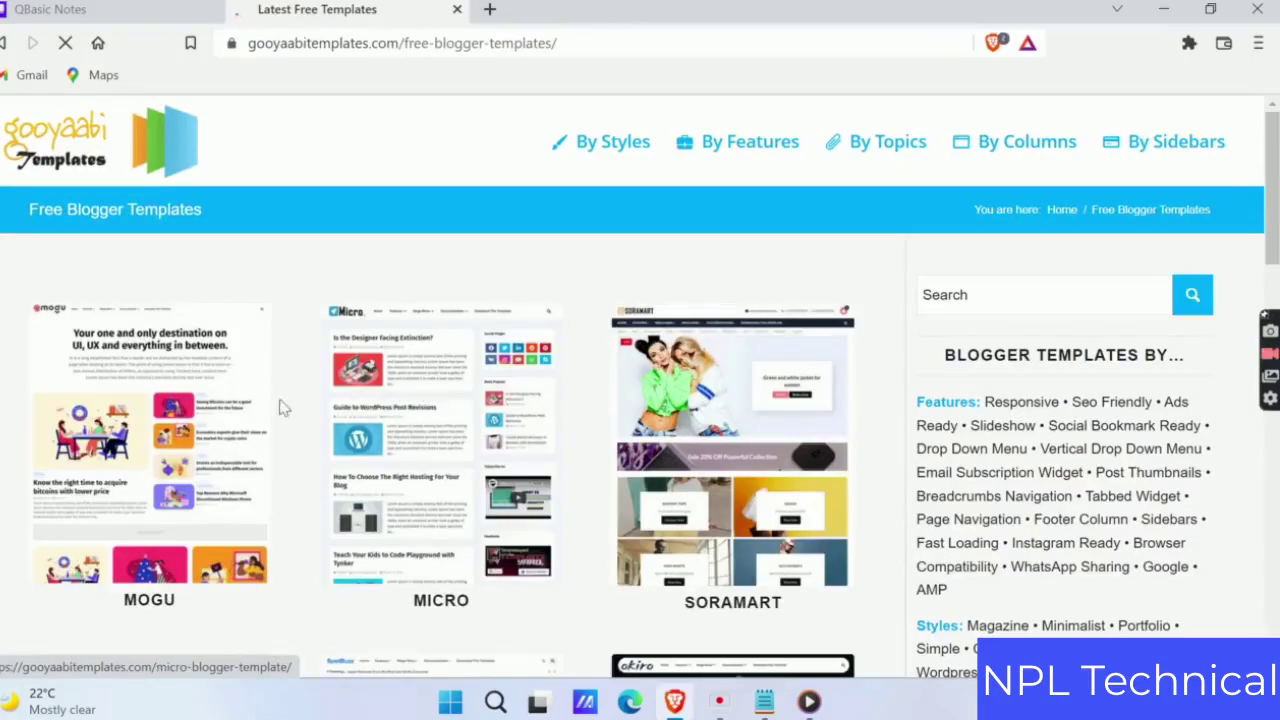
scroll(480, 378, "down", 4)
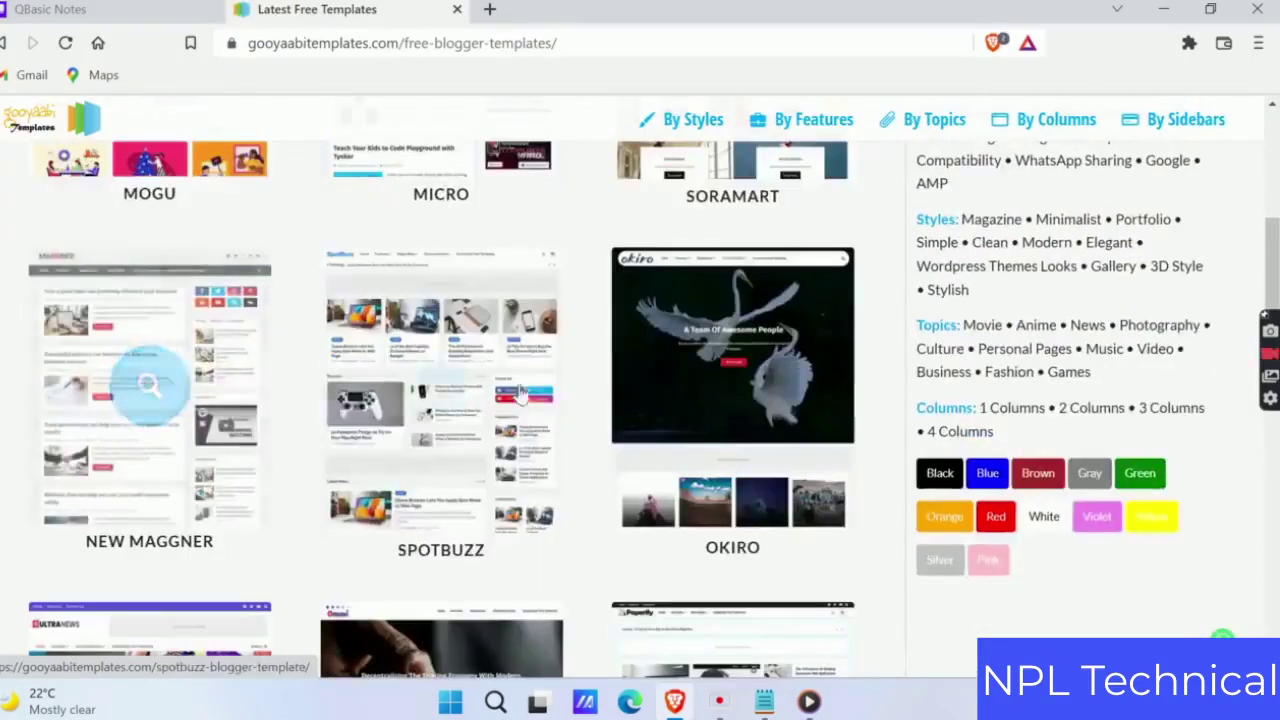
scroll(748, 395, "down", 1)
scroll(640, 430, "down", 2)
scroll(320, 430, "down", 2)
scroll(300, 403, "down", 2)
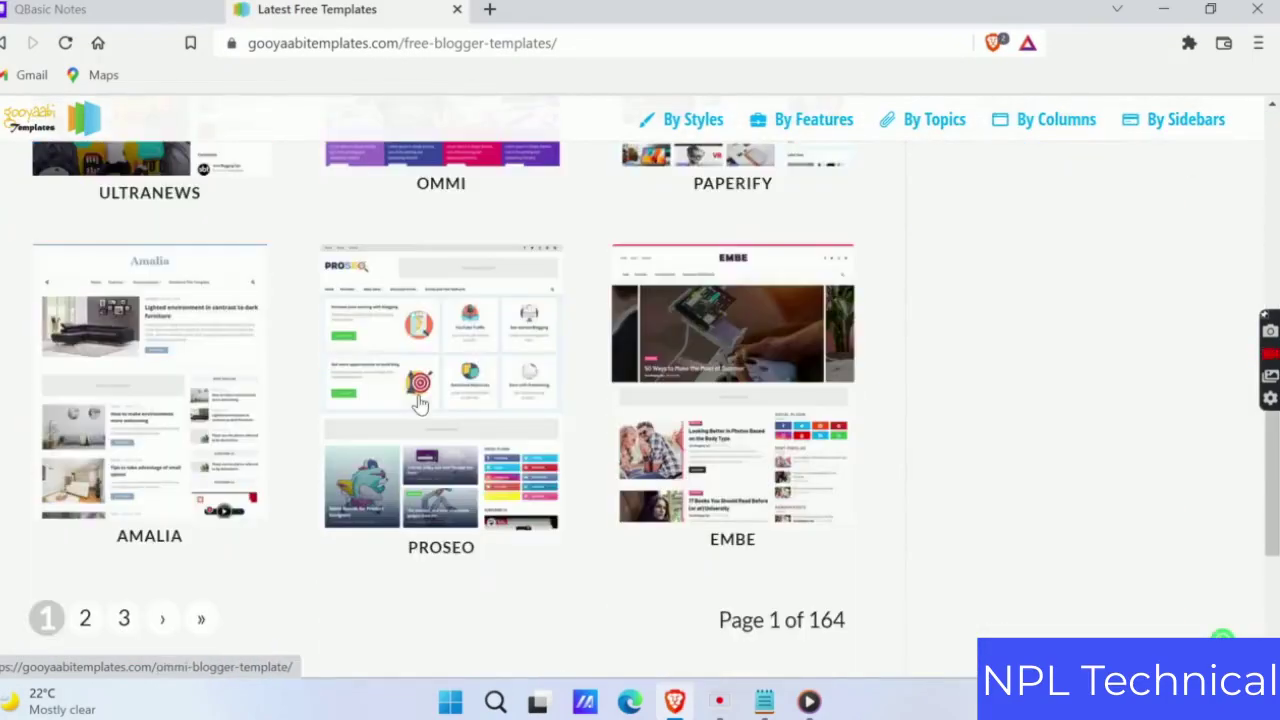
left_click(86, 619)
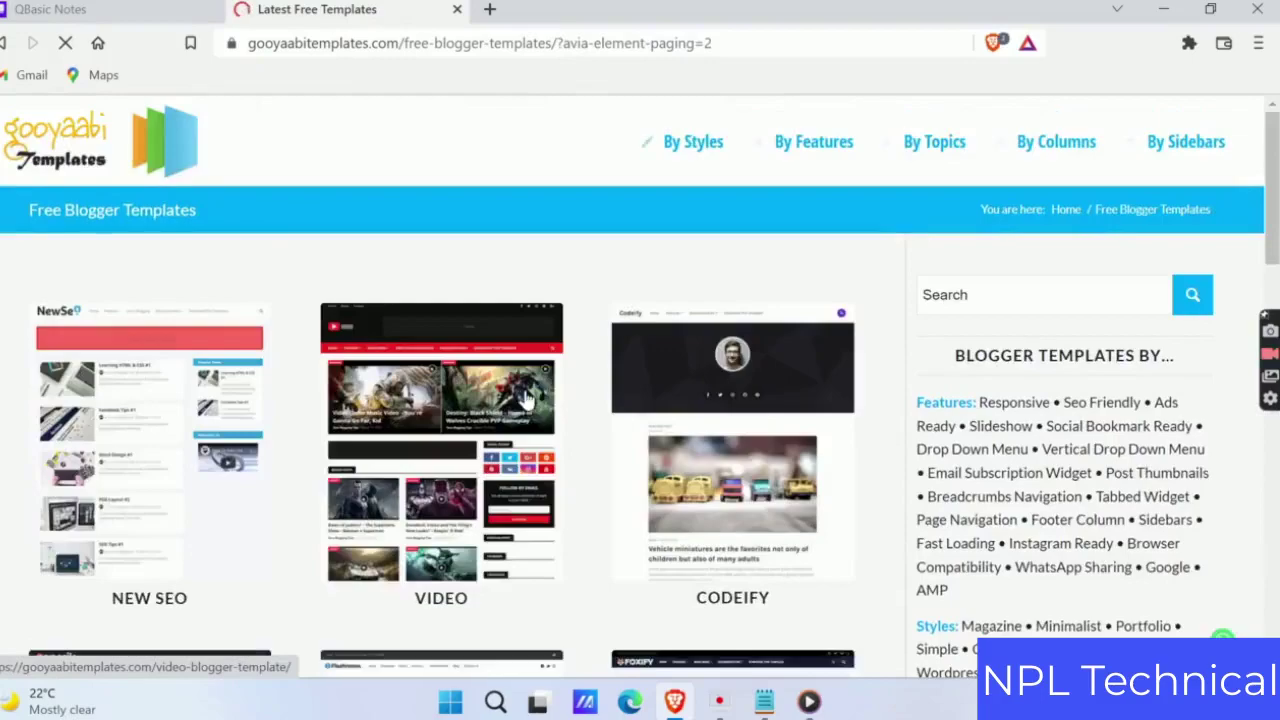
Scroll page 2 of the listing and open the Generik template's page
scroll(575, 402, "down", 2)
scroll(575, 402, "down", 1)
scroll(437, 486, "down", 2)
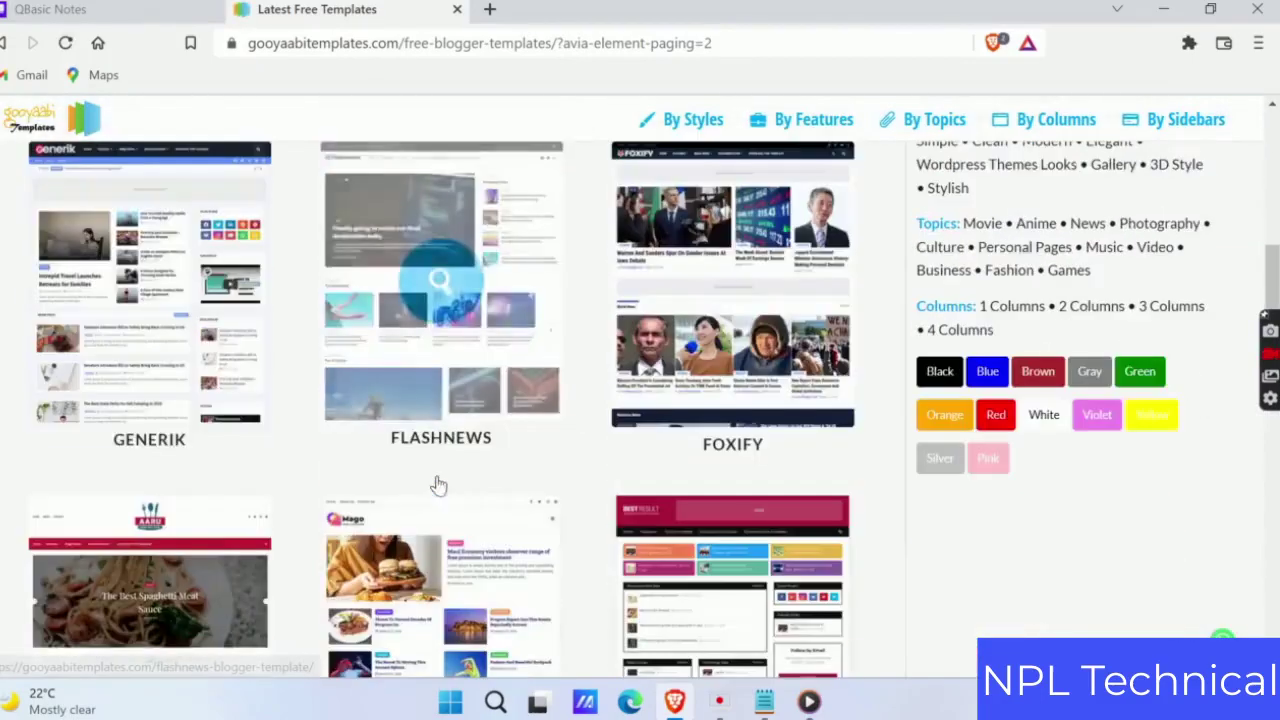
left_click(118, 378)
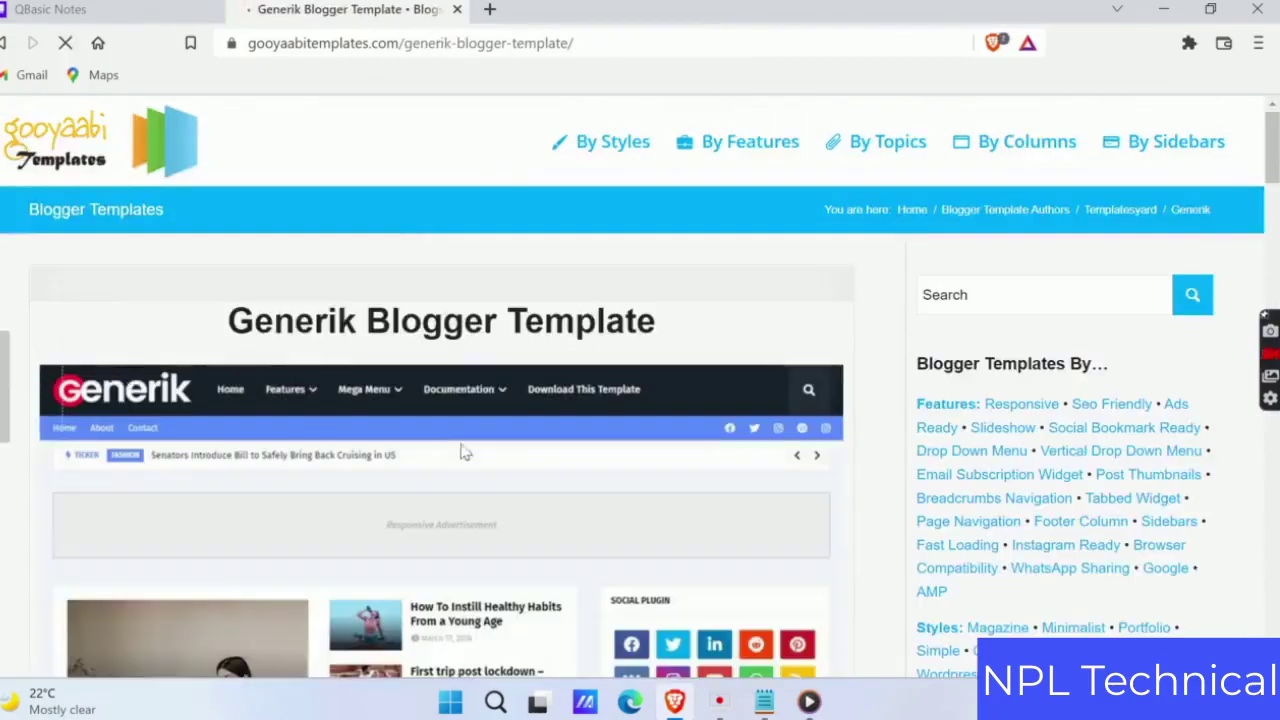
Scroll down the Generik page and use its green Download button for the free version
scroll(370, 428, "down", 4)
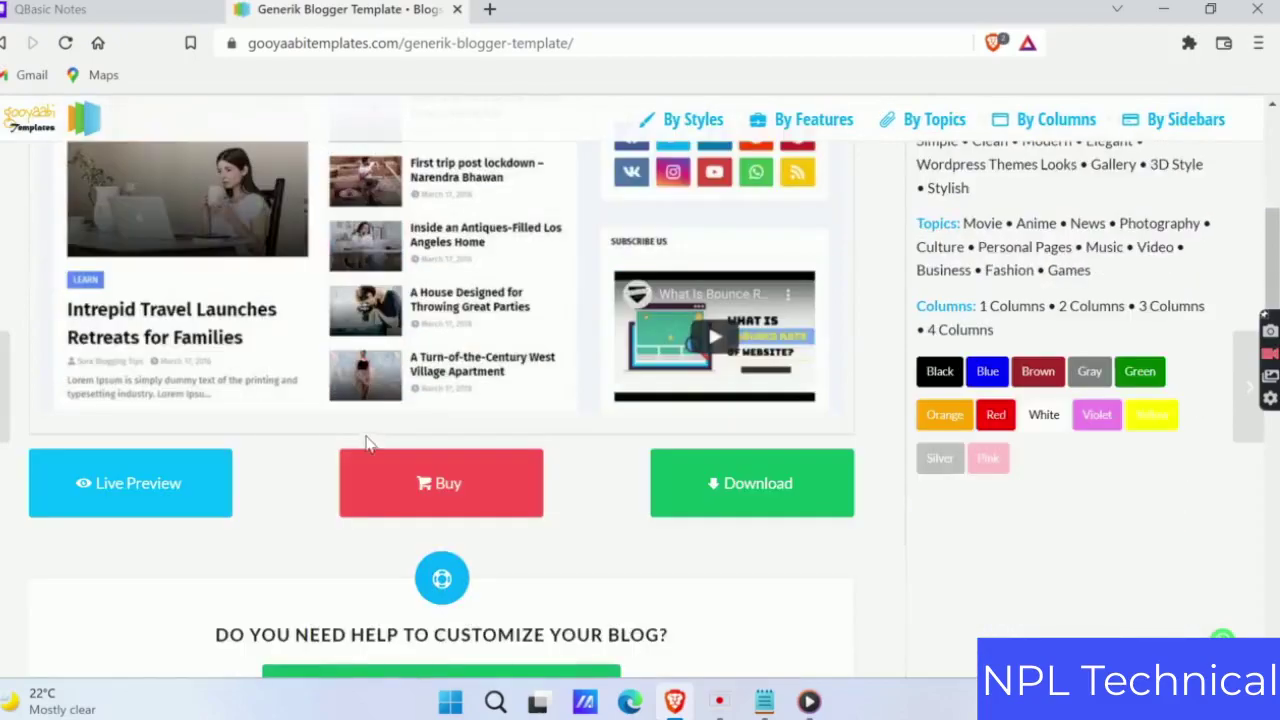
scroll(366, 444, "down", 1)
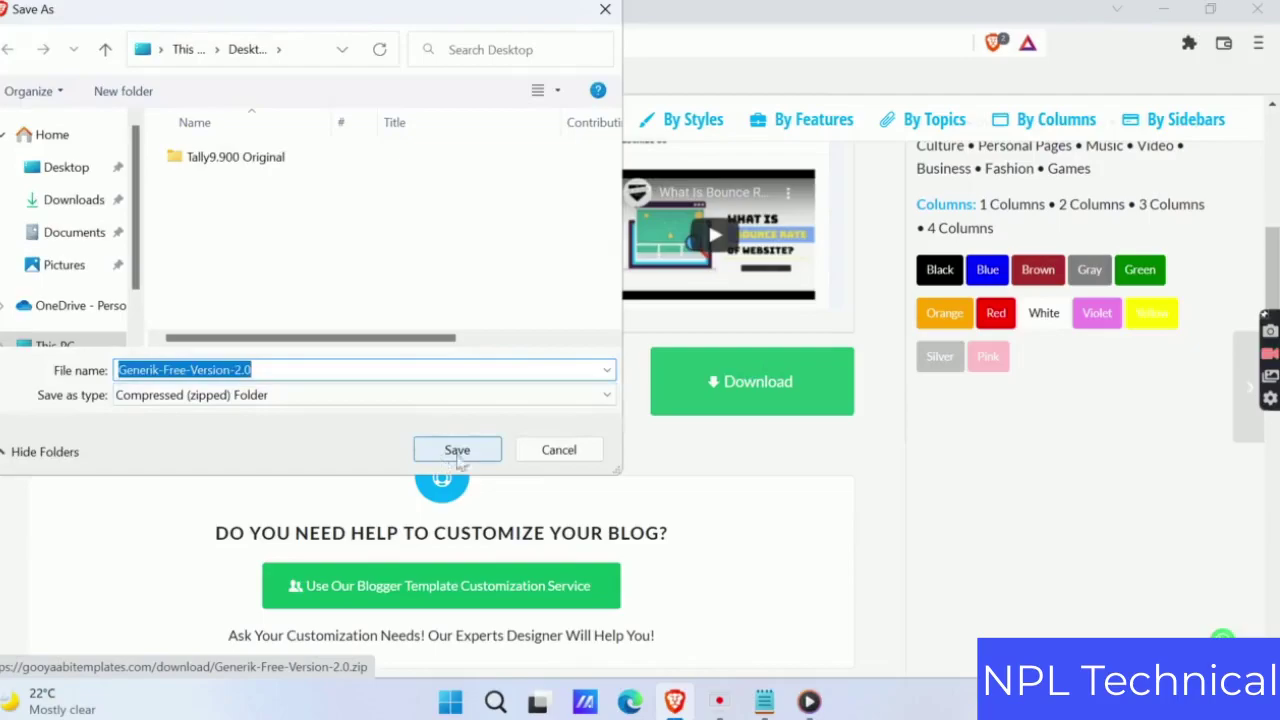
left_click(551, 458)
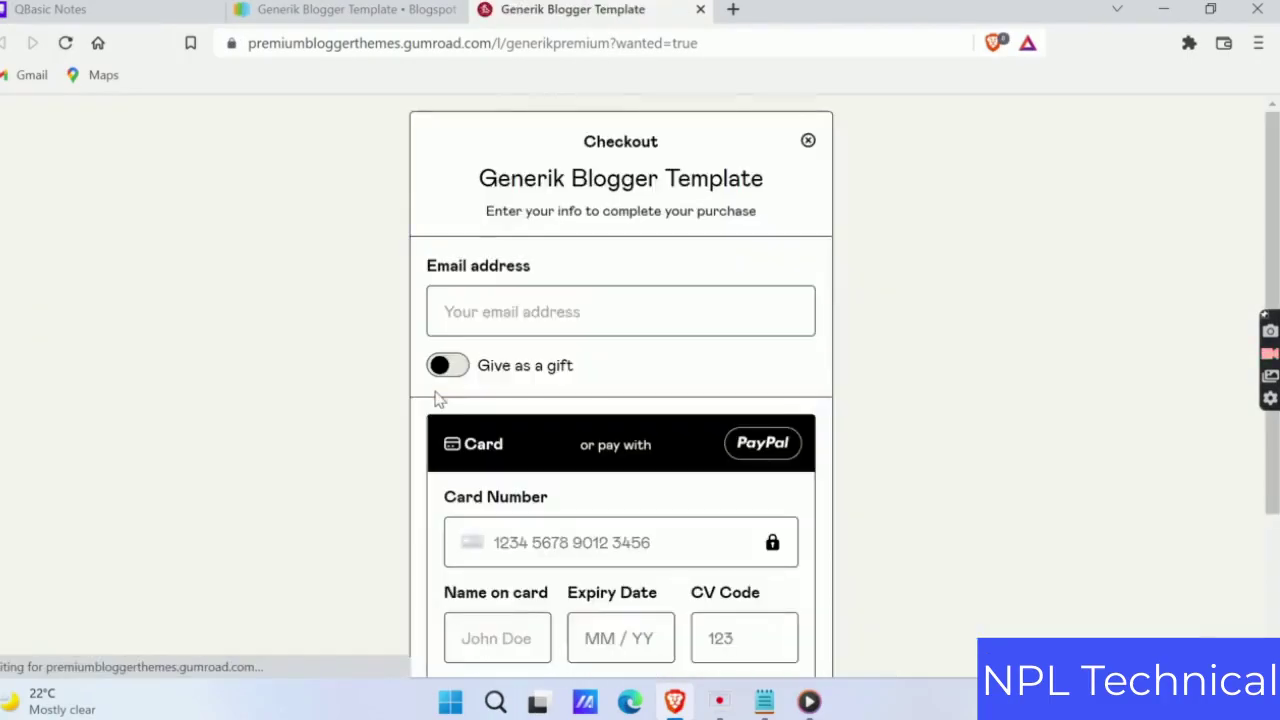
Look over the Gumroad Generik checkout, then return to the Gooyaabi Generik template tab
scroll(437, 398, "down", 3)
scroll(437, 398, "up", 2)
scroll(437, 398, "up", 2)
left_click(313, 8)
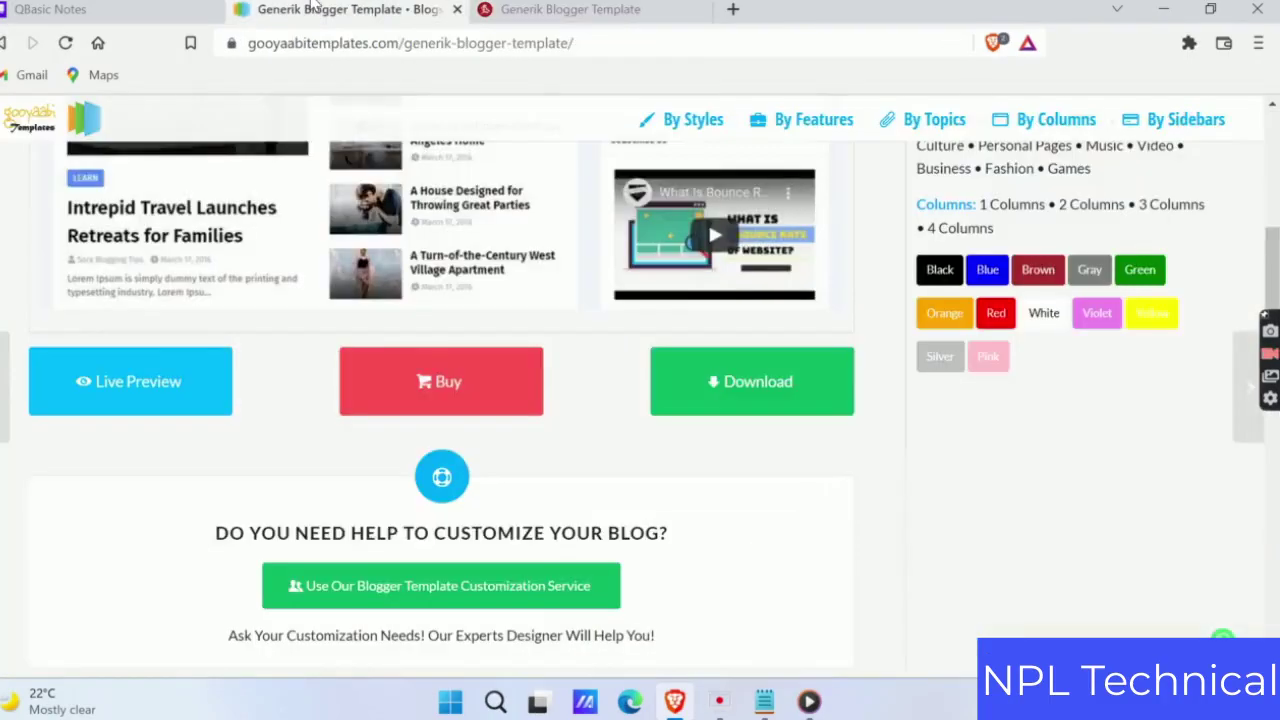